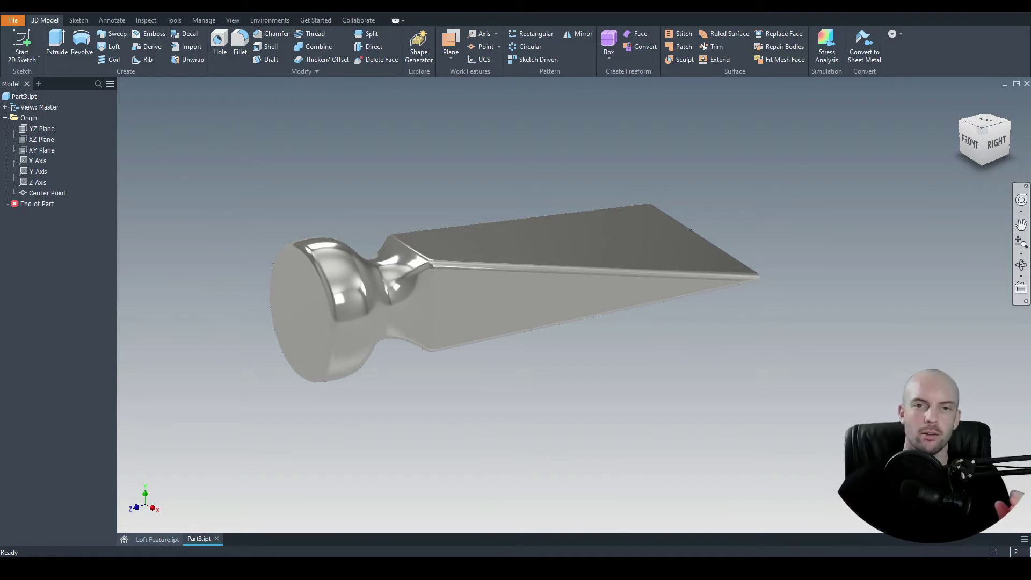
Make the origin XY Plane visible in the model.
{"action": "scroll", "coordinate": [269, 250], "scroll_direction": "down", "scroll_amount": 3}
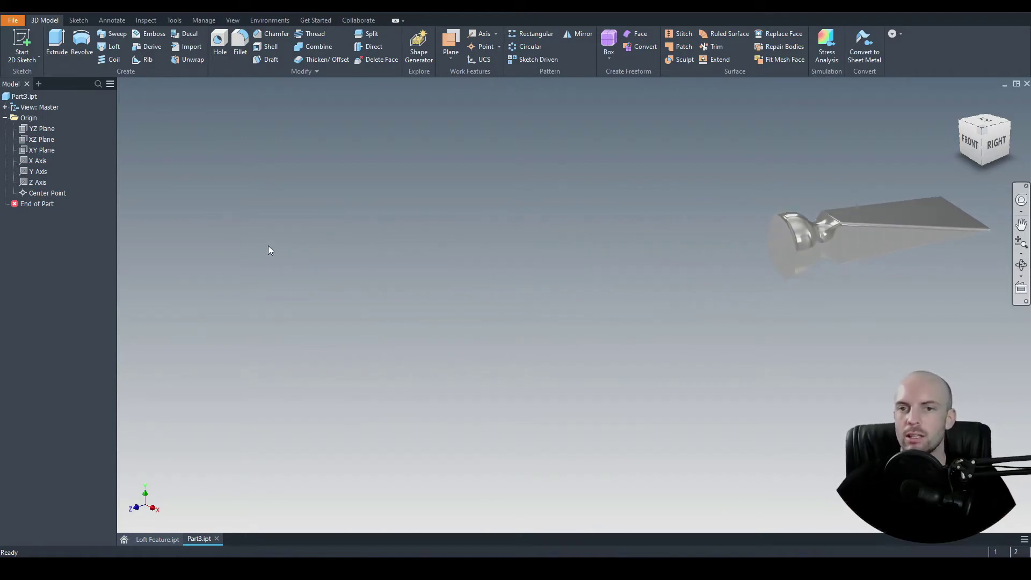
{"action": "left_click", "coordinate": [42, 131]}
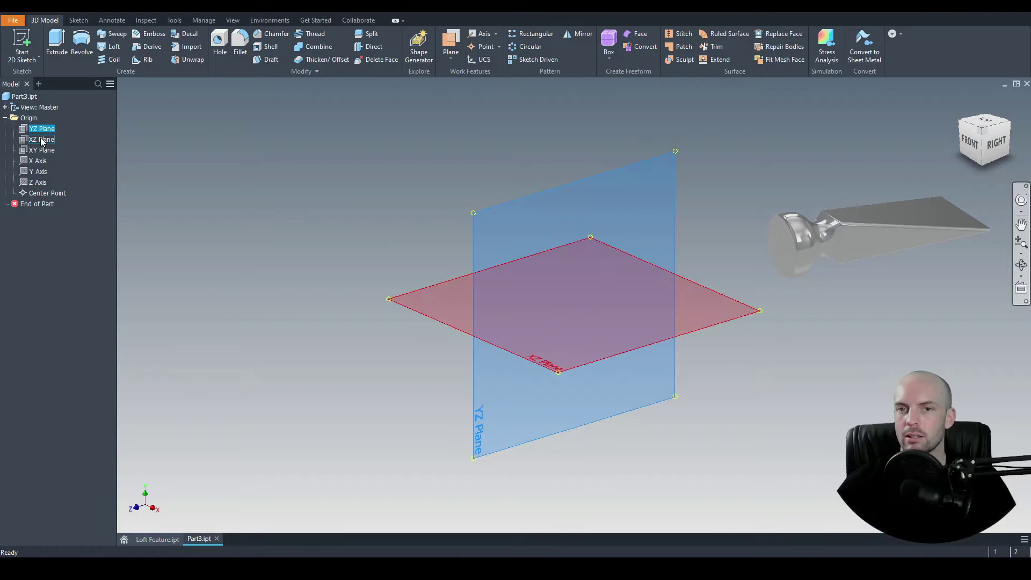
{"action": "left_click", "coordinate": [42, 140]}
{"action": "left_click", "coordinate": [42, 151]}
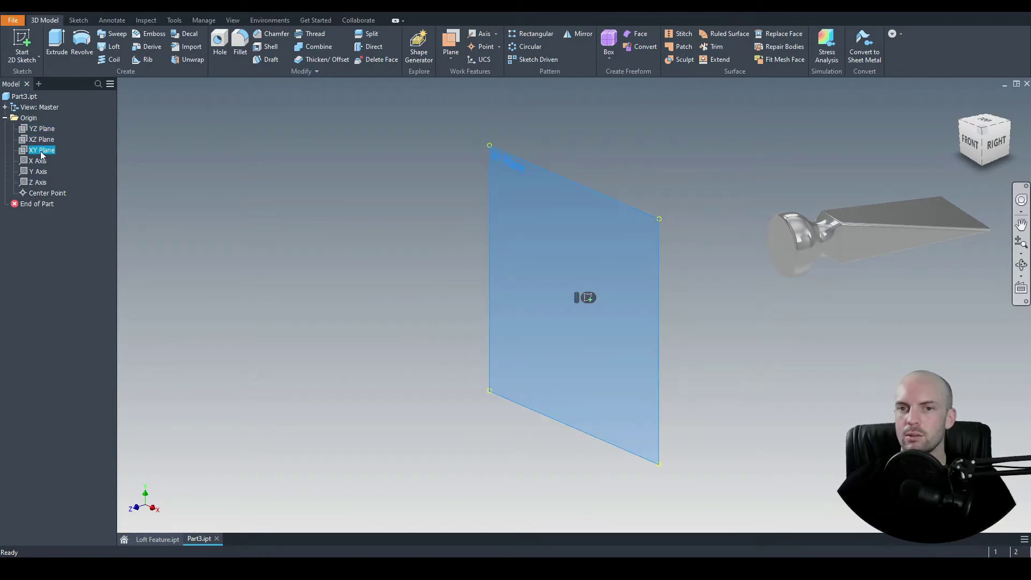
{"action": "right_click", "coordinate": [41, 155]}
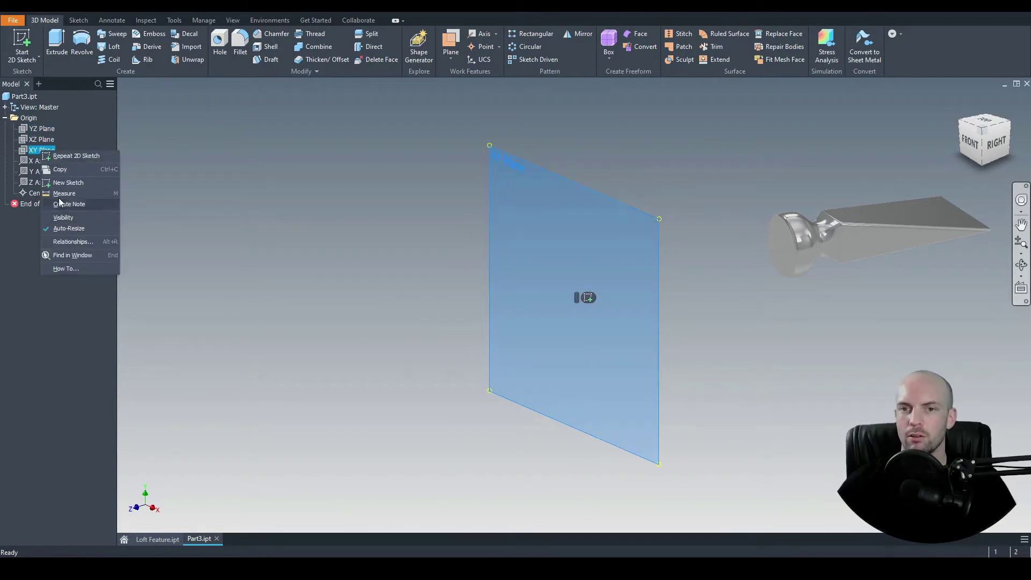
{"action": "left_click", "coordinate": [63, 218]}
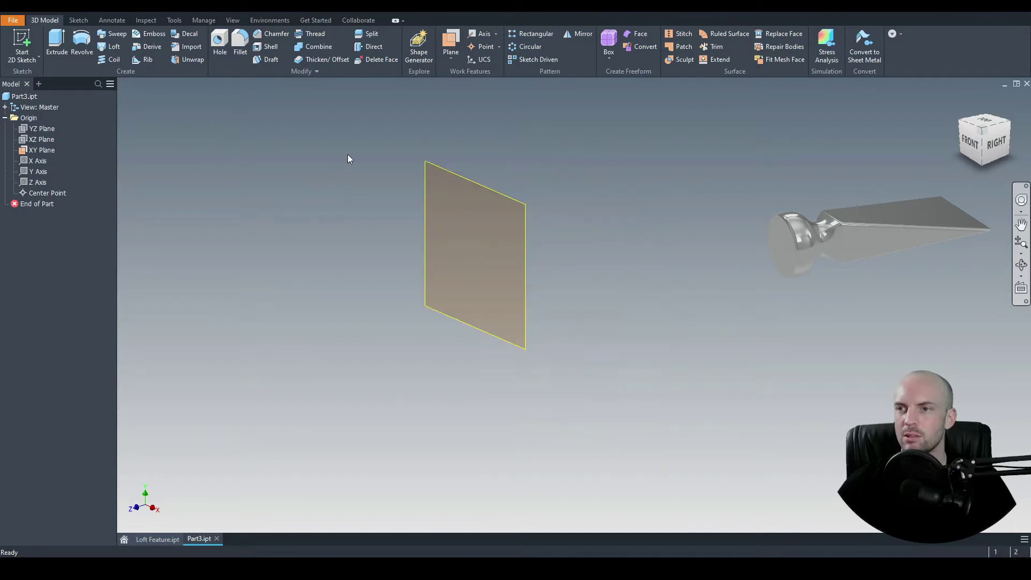
Create a work plane offset 25 mm from the XY Plane.
{"action": "left_click", "coordinate": [451, 60]}
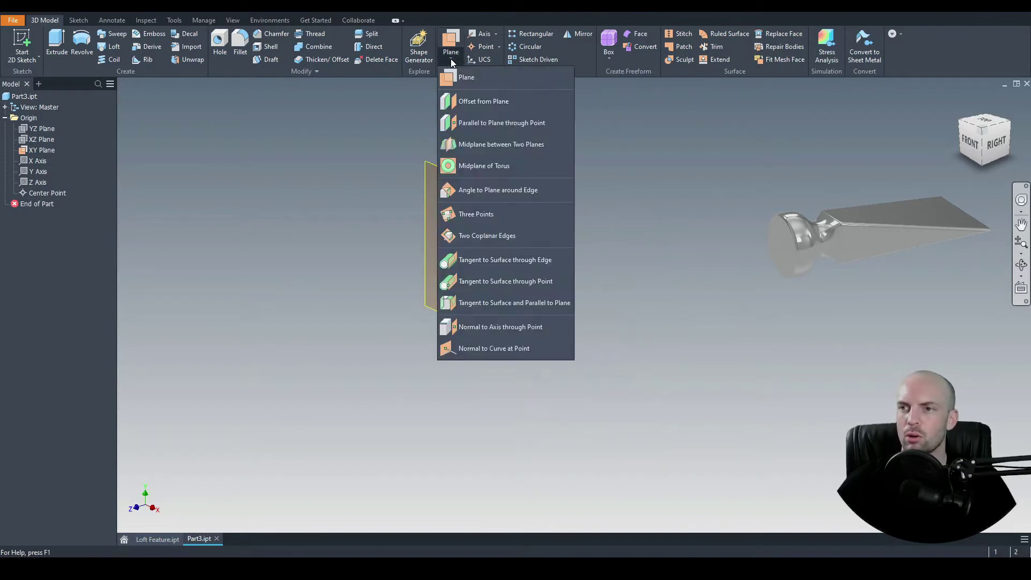
{"action": "left_click", "coordinate": [476, 101]}
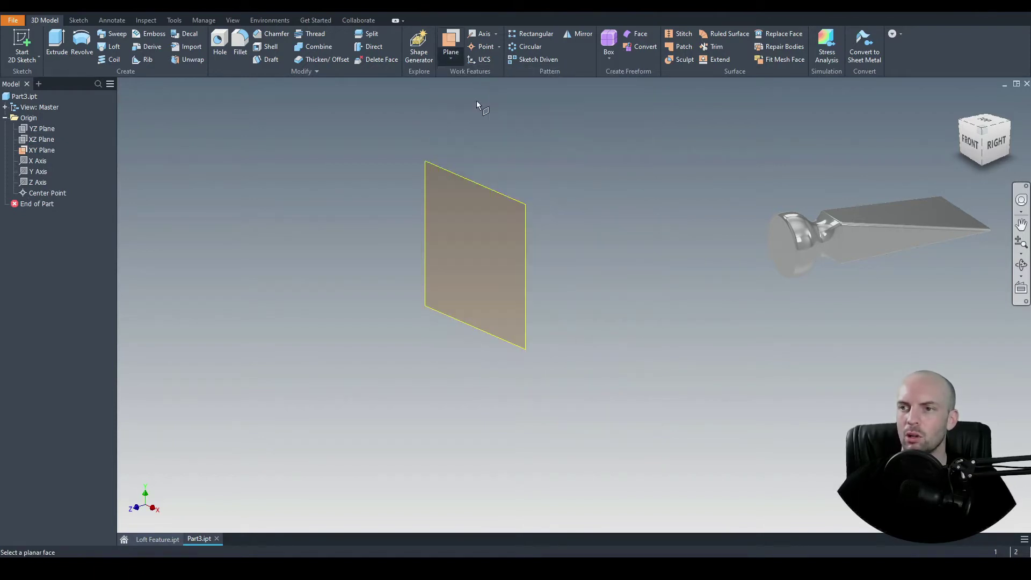
{"action": "left_click", "coordinate": [436, 167]}
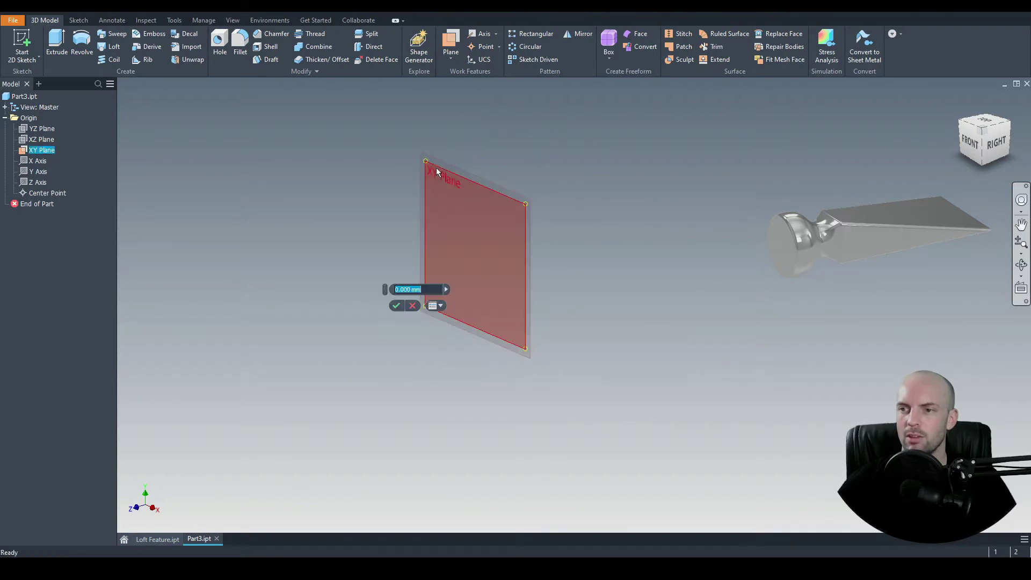
{"action": "type", "text": "25"}
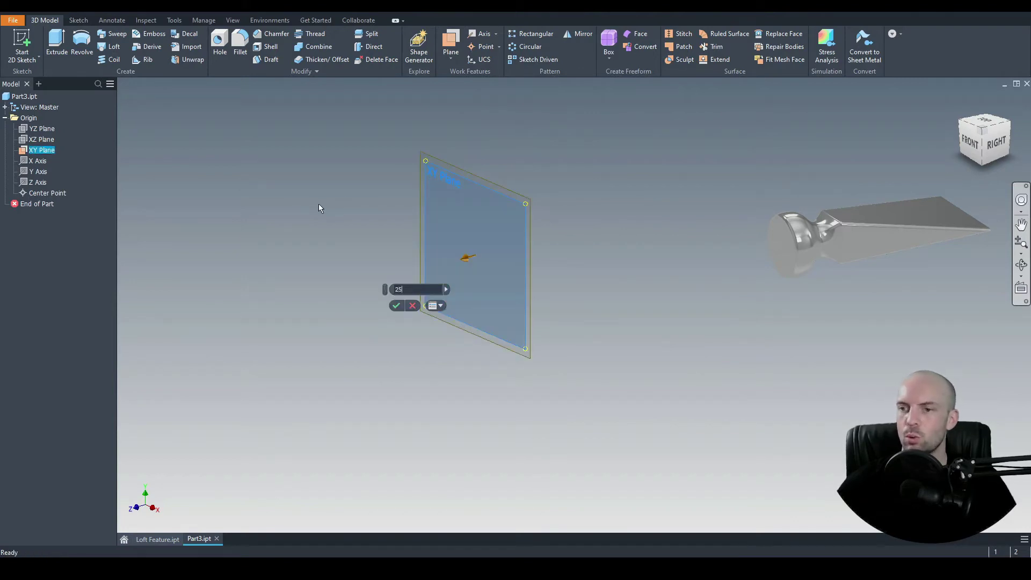
{"action": "key", "text": "Return"}
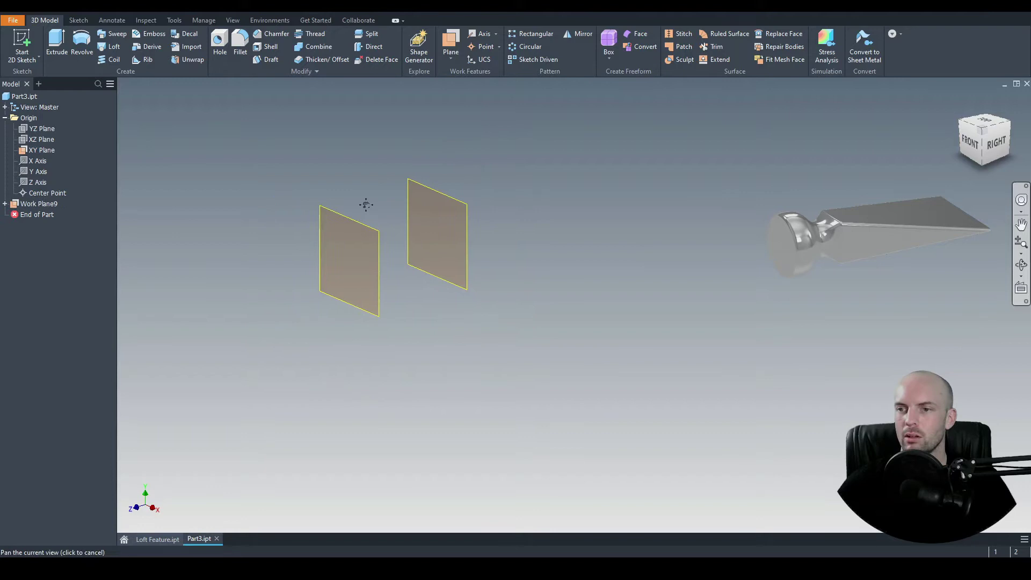
Create a second work plane offset 25 mm outward from the first offset plane.
{"action": "left_click", "coordinate": [450, 53]}
{"action": "left_click", "coordinate": [466, 80]}
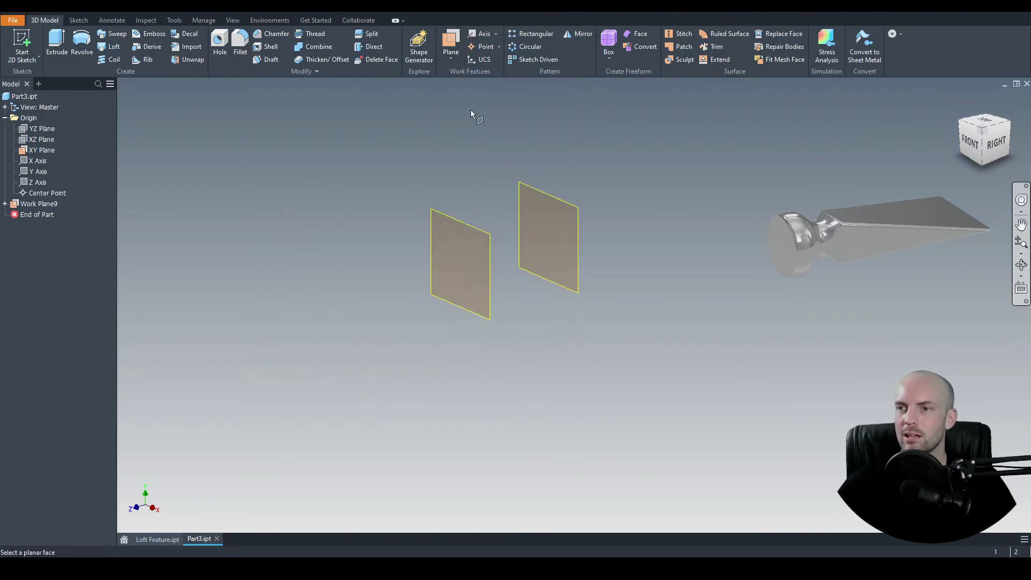
{"action": "left_click", "coordinate": [446, 234]}
{"action": "type", "text": "-50"}
{"action": "key", "text": "Return"}
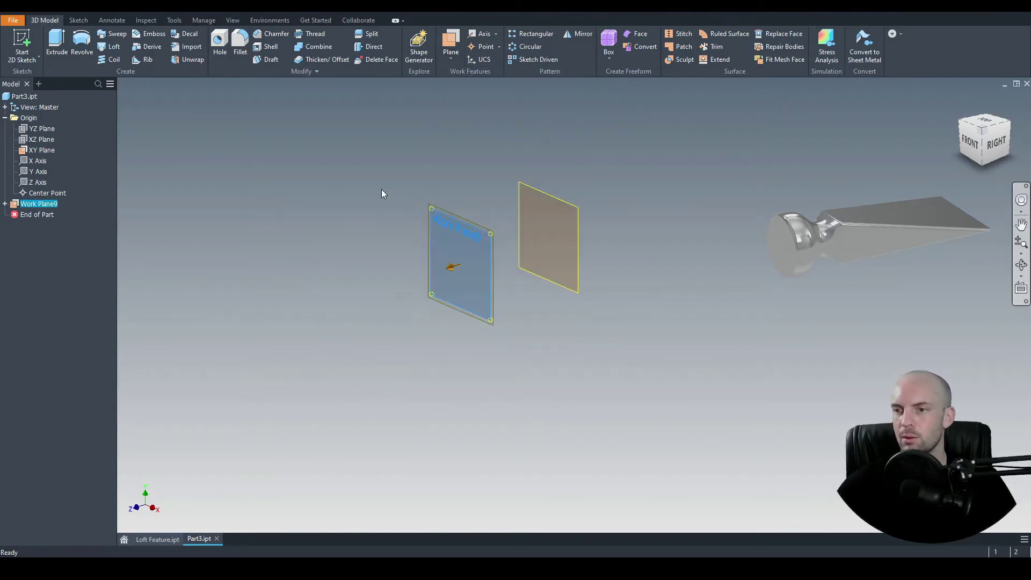
Create a third work plane offset 25 mm outward from the second offset plane.
{"action": "left_click", "coordinate": [451, 53]}
{"action": "left_click", "coordinate": [466, 100]}
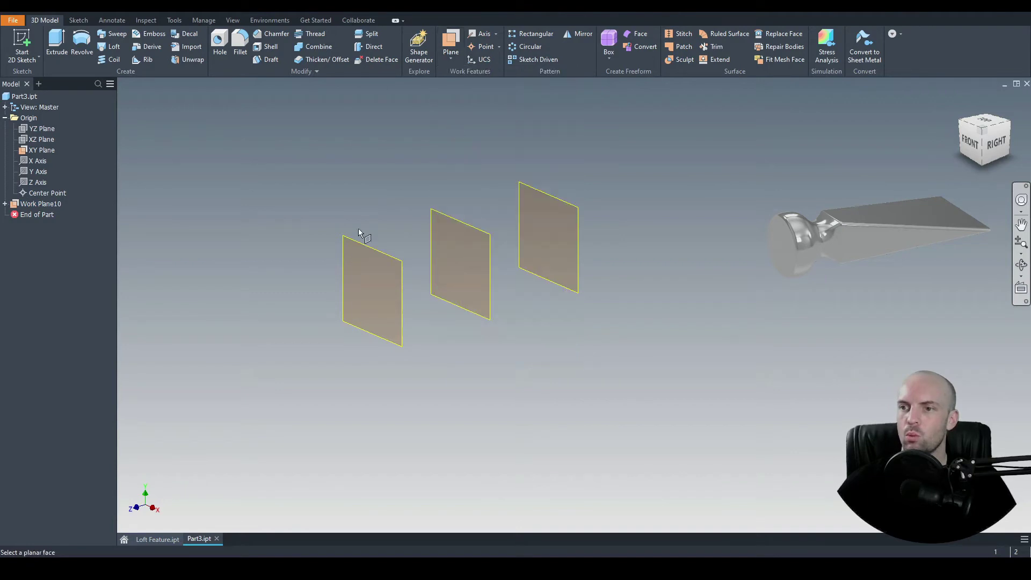
{"action": "left_click", "coordinate": [350, 237]}
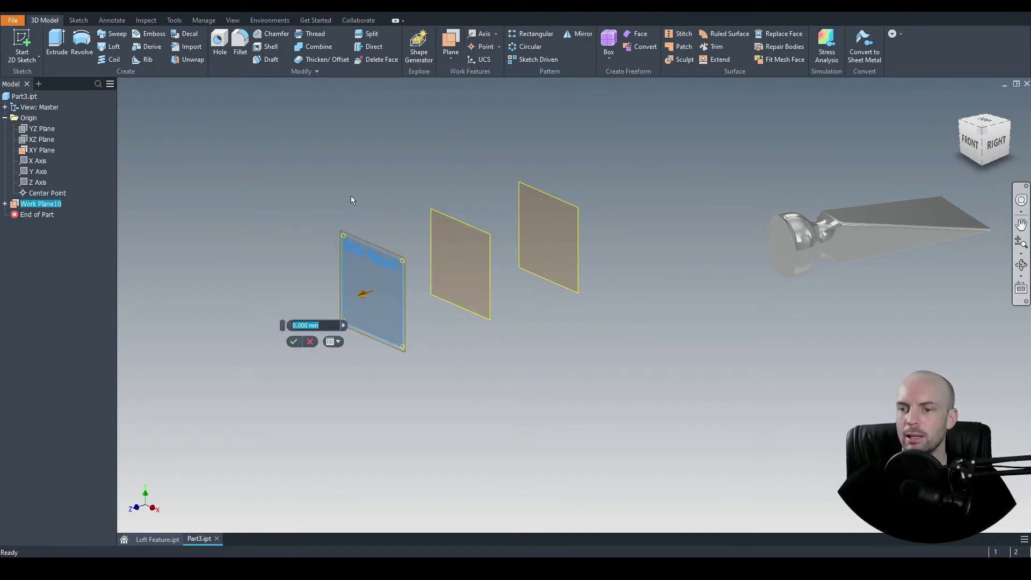
{"action": "type", "text": "25"}
{"action": "key", "text": "Return"}
Create a work plane offset -200 mm from the XY Plane, on the side opposite the other offset planes.
{"action": "scroll", "coordinate": [319, 211], "scroll_direction": "down", "scroll_amount": 3}
{"action": "middle_click_drag", "start_coordinate": [365, 171], "coordinate": [321, 231]}
{"action": "left_click", "coordinate": [451, 49]}
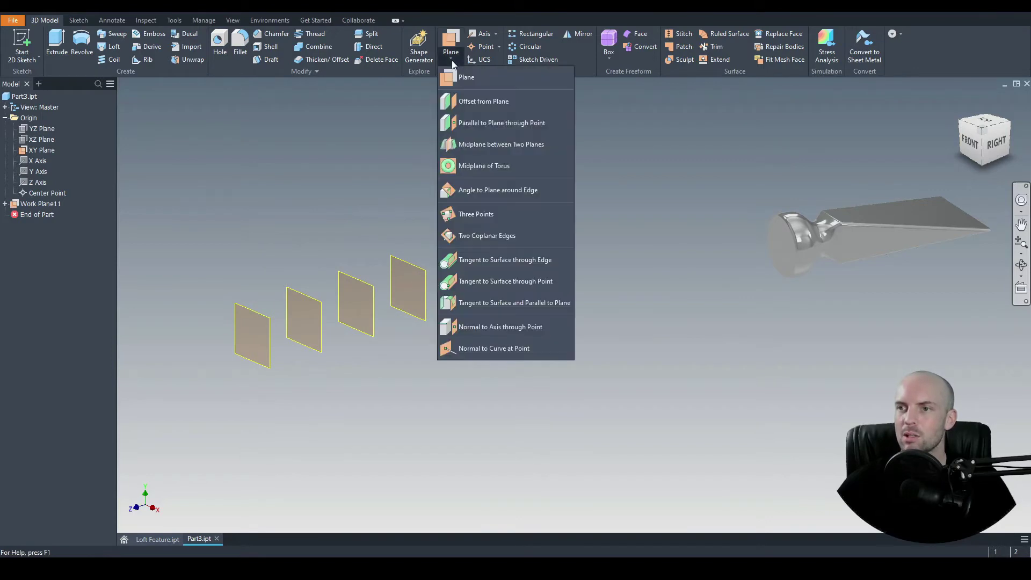
{"action": "left_click", "coordinate": [471, 102]}
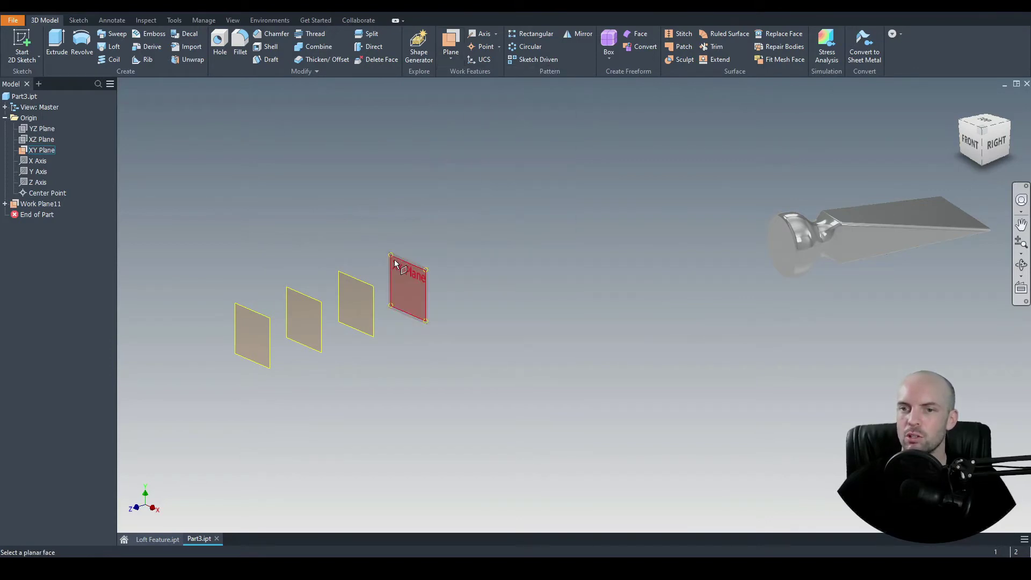
{"action": "left_click", "coordinate": [395, 264]}
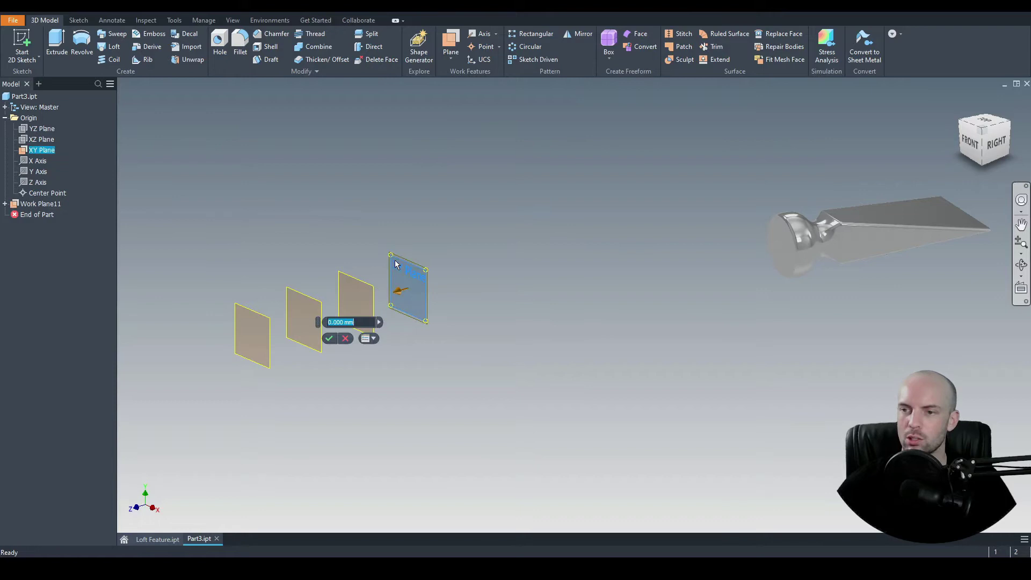
{"action": "type", "text": "-200"}
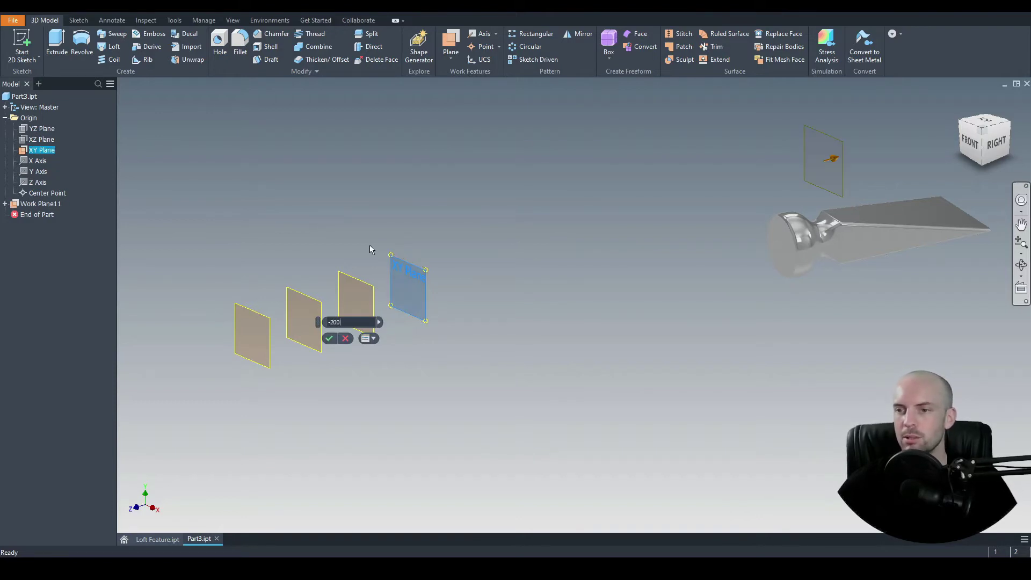
{"action": "key", "text": "Return"}
{"action": "middle_click_drag", "start_coordinate": [556, 258], "coordinate": [525, 268]}
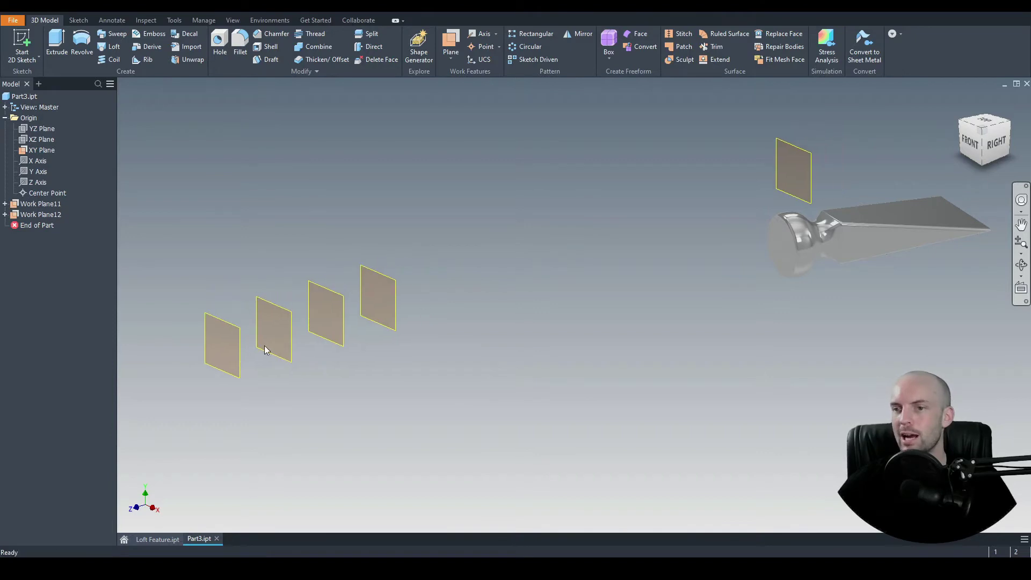
{"action": "right_click", "coordinate": [578, 184]}
{"action": "key", "text": "Escape"}
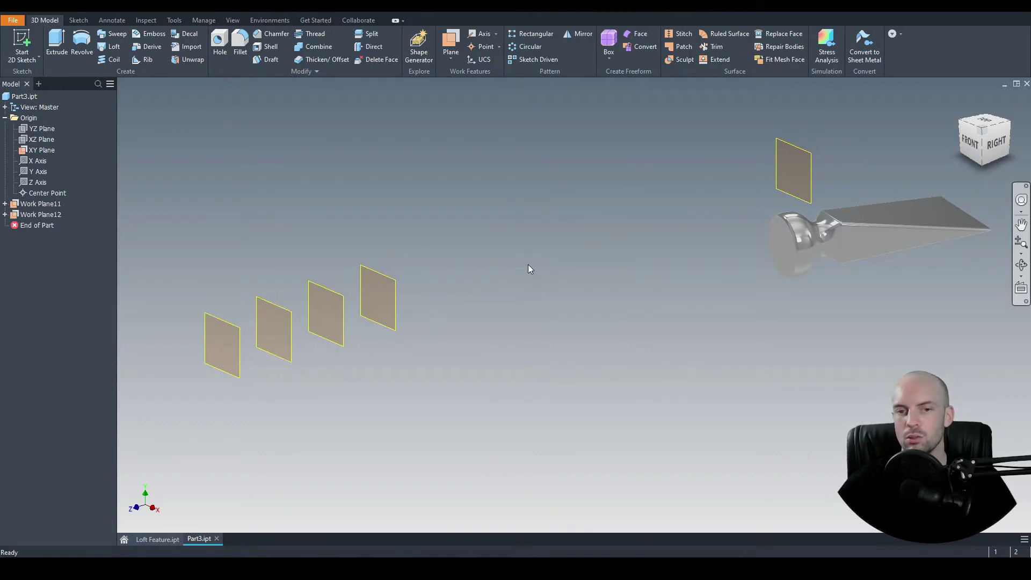
Sketch a 60 x 60 mm center rectangle at the origin on the XY Plane and finish the sketch.
{"action": "left_click", "coordinate": [367, 273]}
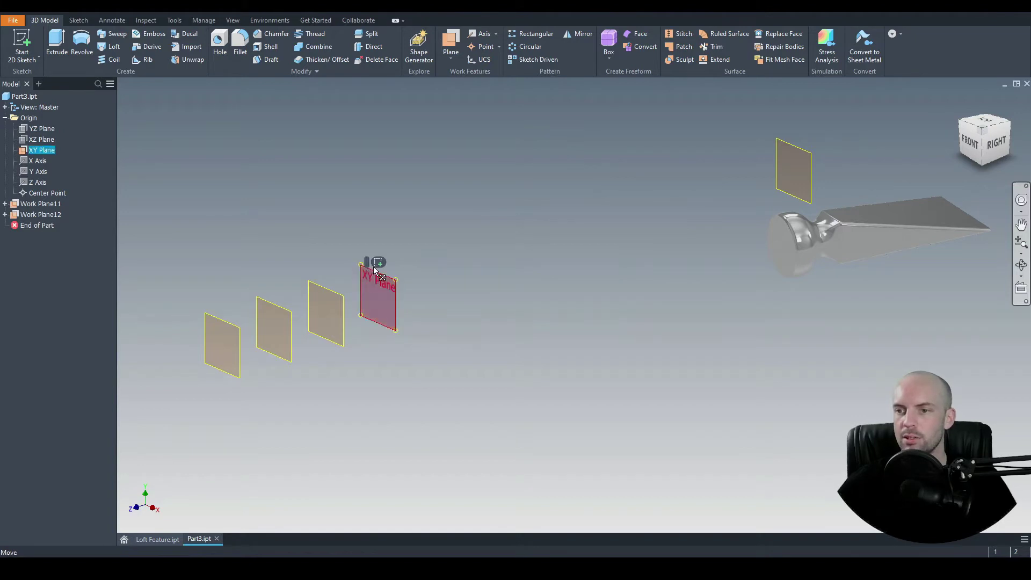
{"action": "left_click", "coordinate": [379, 263]}
{"action": "scroll", "coordinate": [588, 310], "scroll_direction": "up", "scroll_amount": 4}
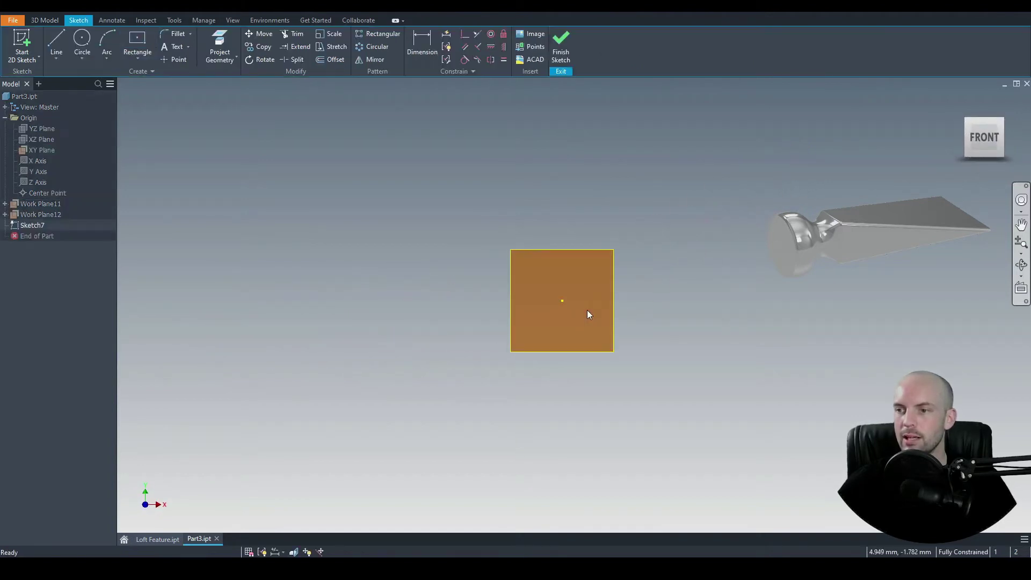
{"action": "left_click", "coordinate": [137, 38]}
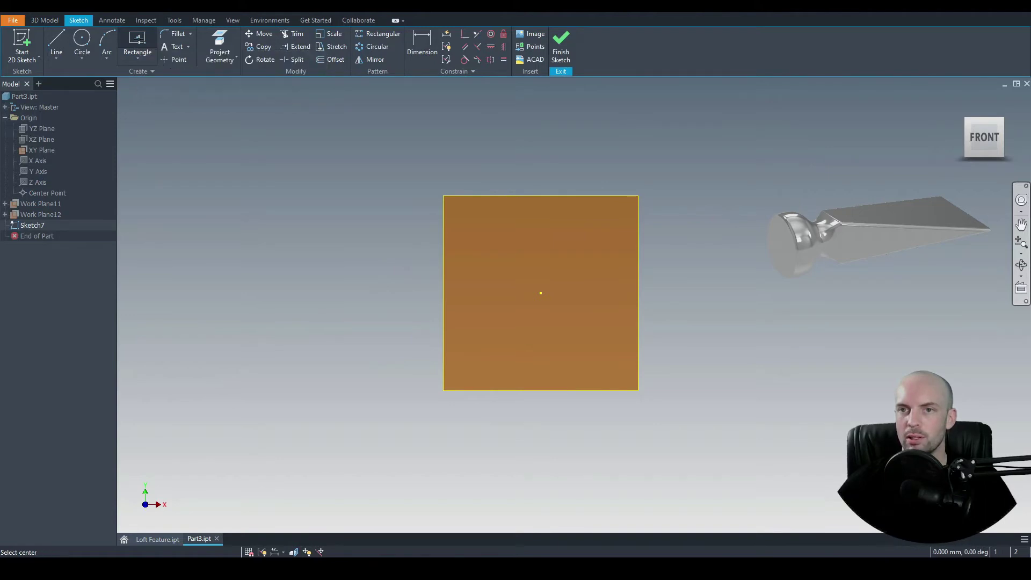
{"action": "left_click", "coordinate": [541, 293]}
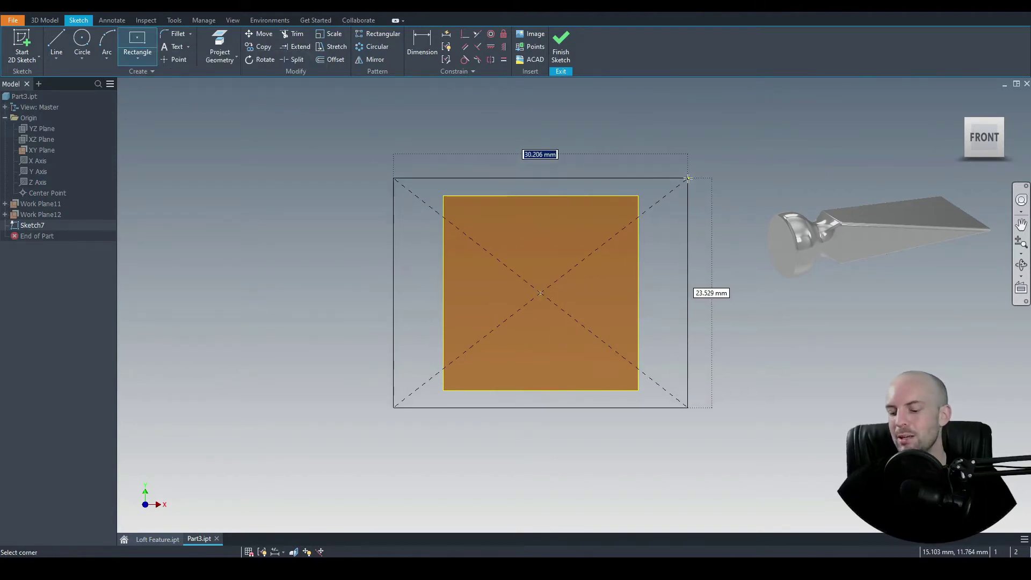
{"action": "type", "text": "60"}
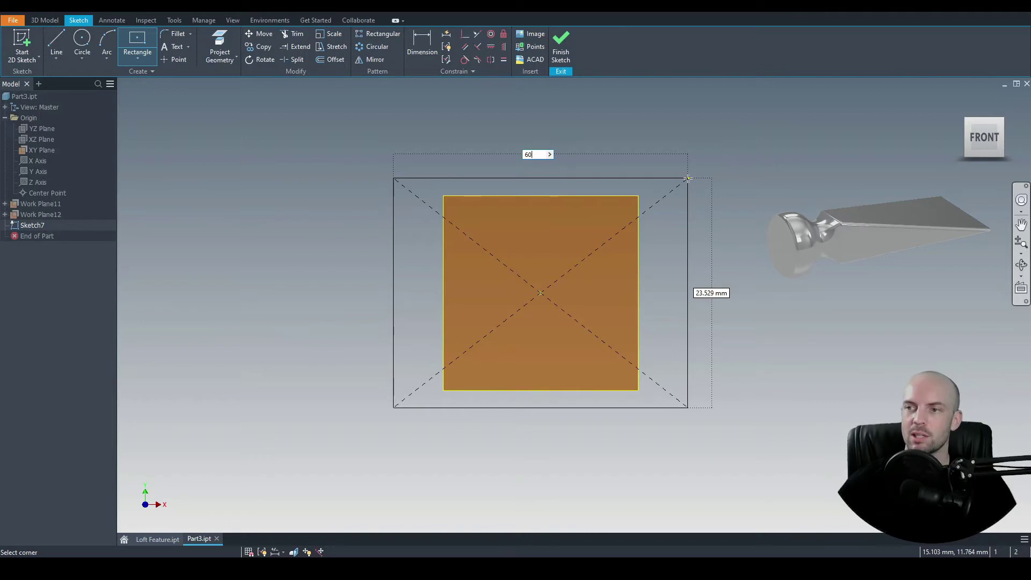
{"action": "key", "text": "Tab"}
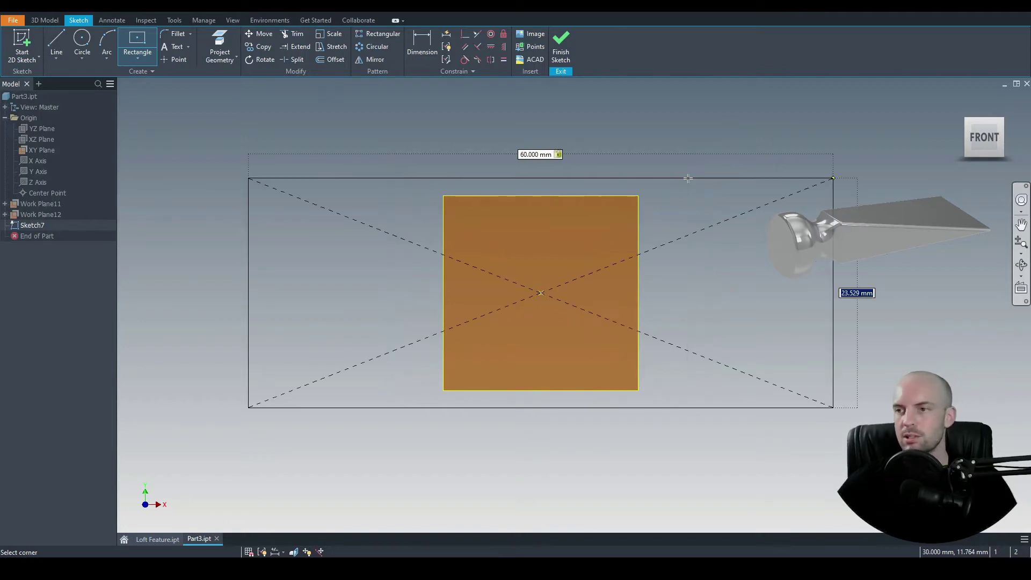
{"action": "type", "text": "60"}
{"action": "key", "text": "Return"}
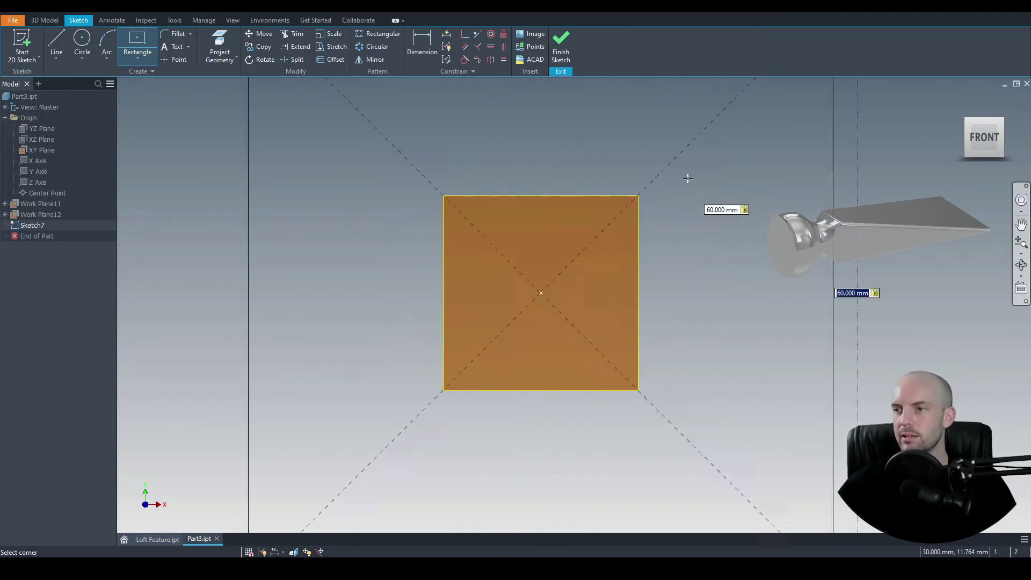
{"action": "scroll", "coordinate": [611, 228], "scroll_direction": "down", "scroll_amount": 5}
{"action": "key", "text": "F2"}
{"action": "right_click", "coordinate": [762, 131]}
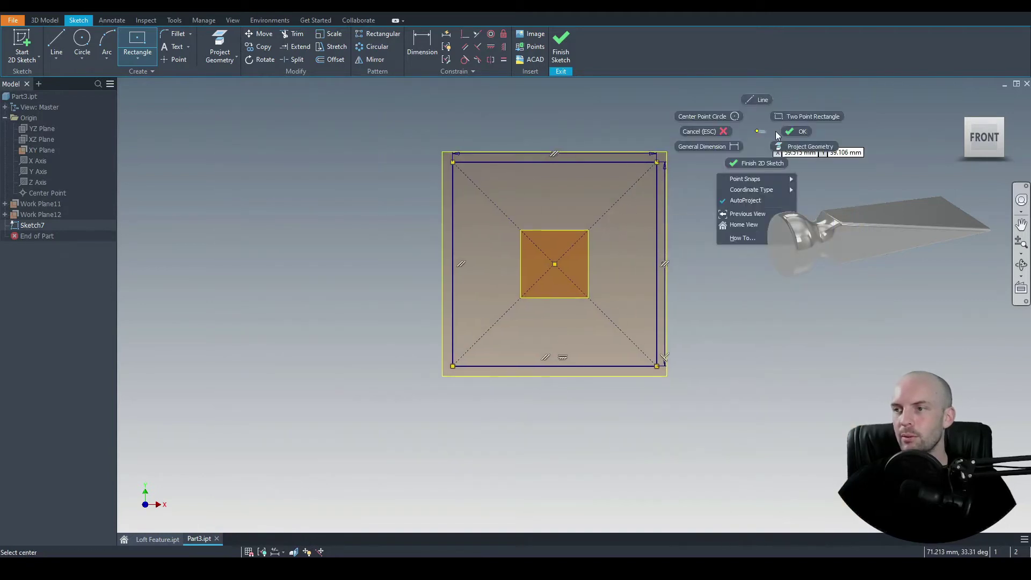
{"action": "left_click", "coordinate": [786, 132]}
{"action": "left_click", "coordinate": [560, 50]}
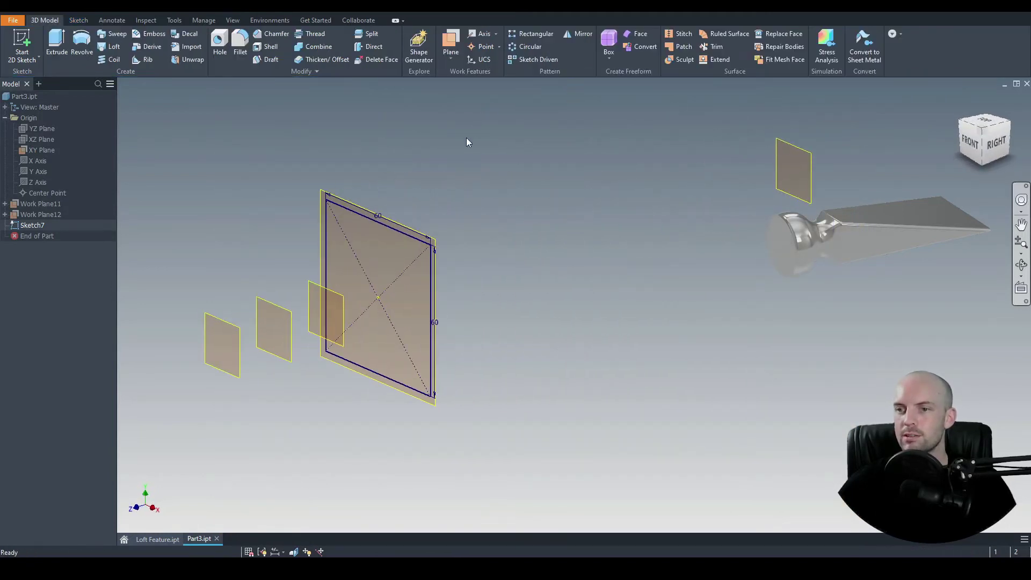
Sketch a 50 mm diameter circle centred on the origin on the first offset plane and finish the sketch.
{"action": "left_click", "coordinate": [400, 284]}
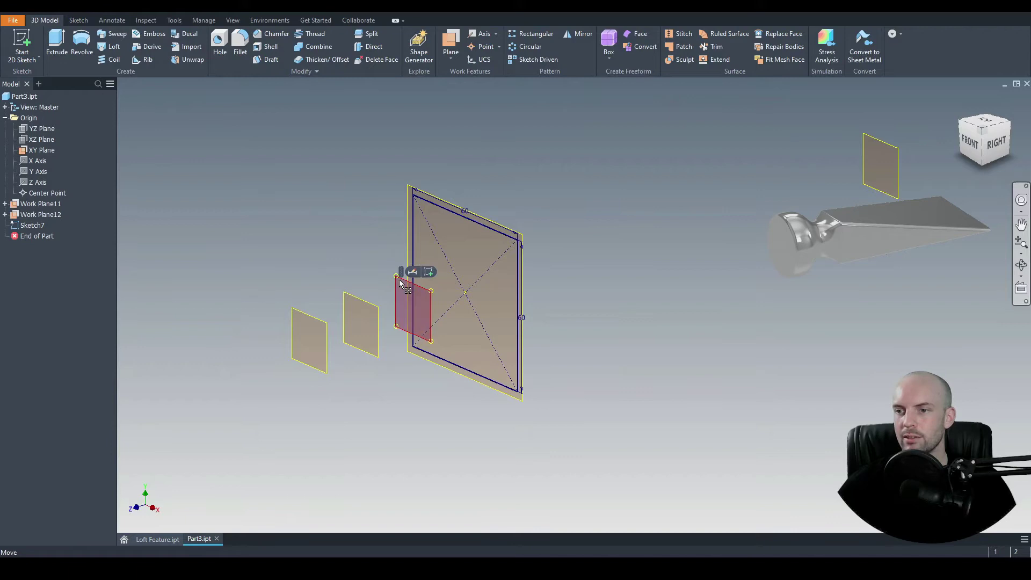
{"action": "left_click", "coordinate": [429, 272]}
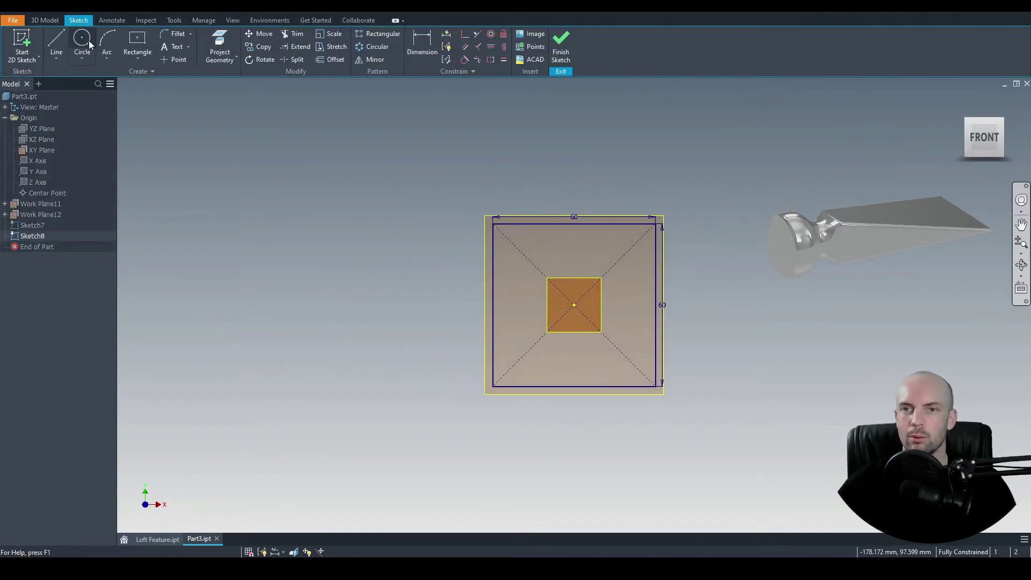
{"action": "left_click", "coordinate": [84, 39]}
{"action": "left_click", "coordinate": [574, 305]}
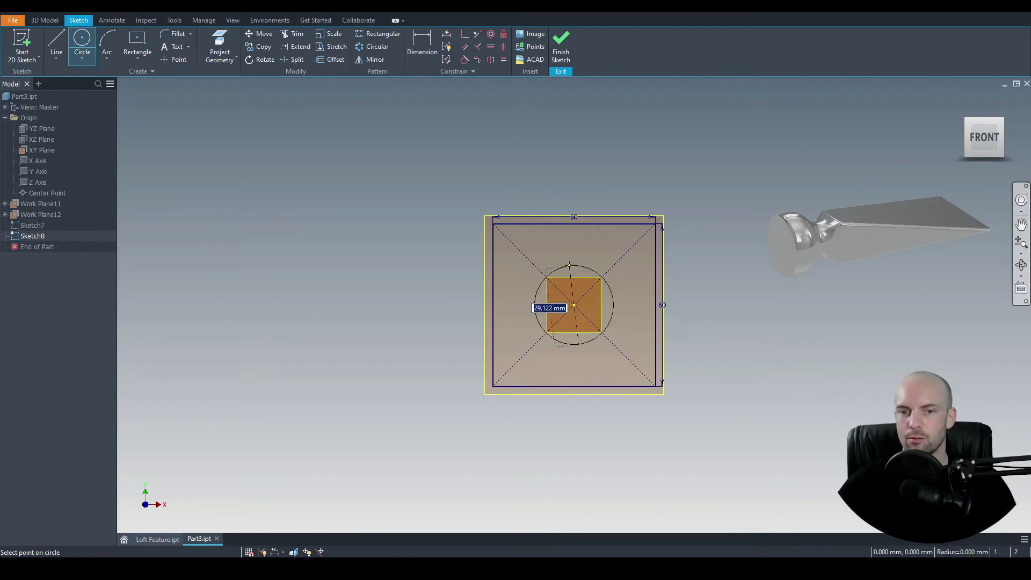
{"action": "type", "text": "50"}
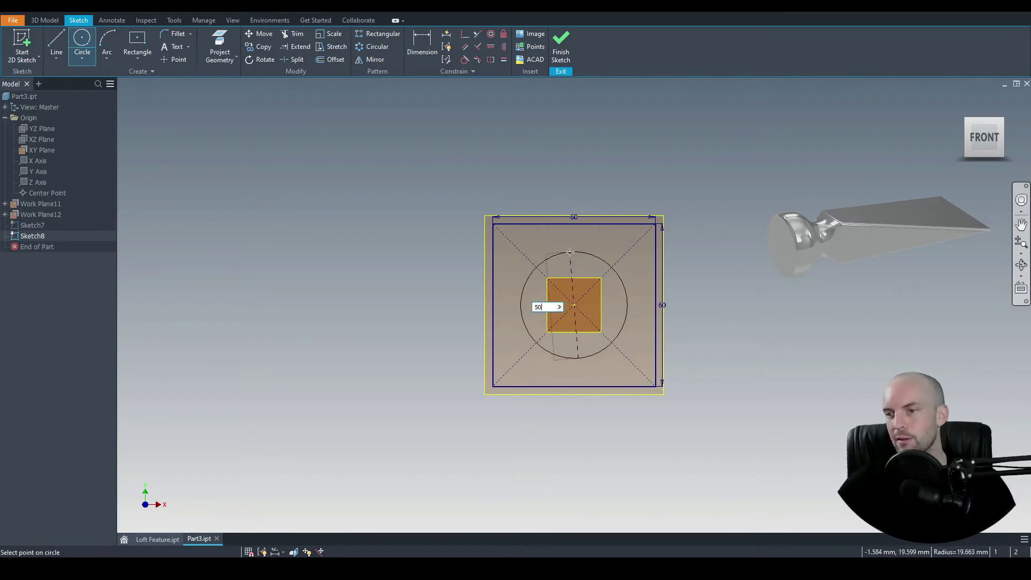
{"action": "key", "text": "Return"}
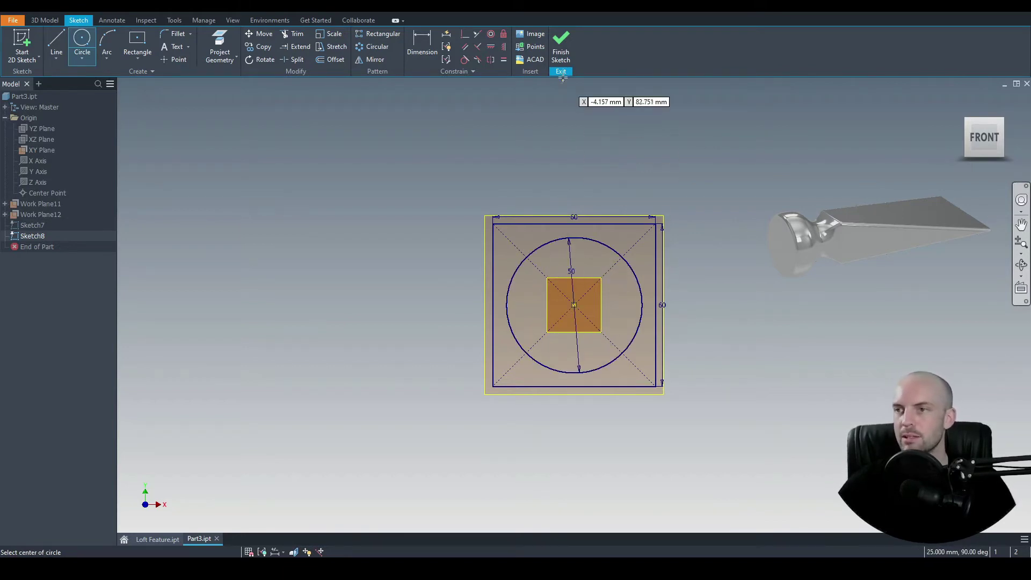
{"action": "left_click", "coordinate": [561, 45]}
Sketch an 85 mm diameter circle centred on the origin on the second offset plane and finish the sketch.
{"action": "left_click", "coordinate": [350, 299]}
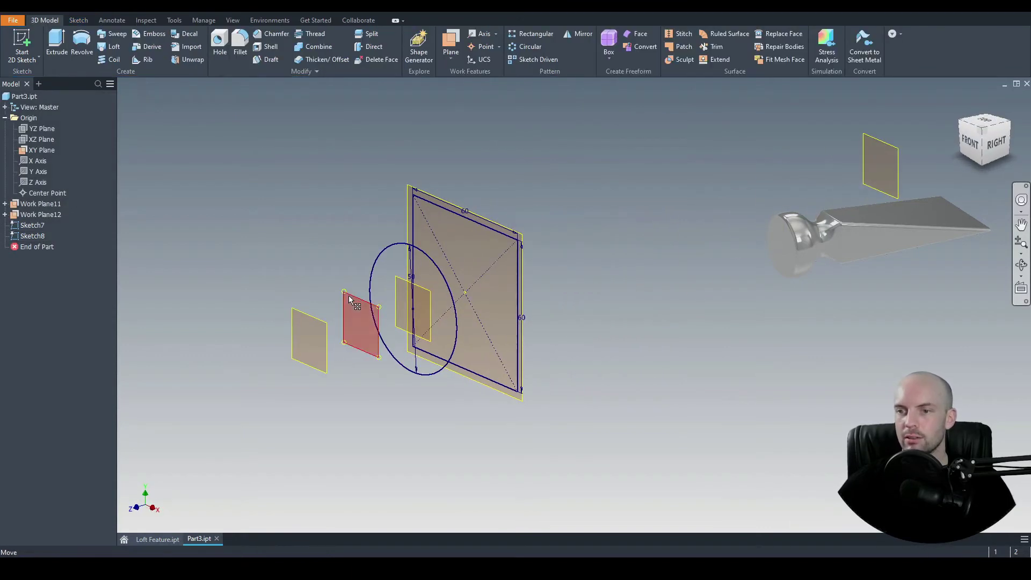
{"action": "left_click", "coordinate": [378, 288]}
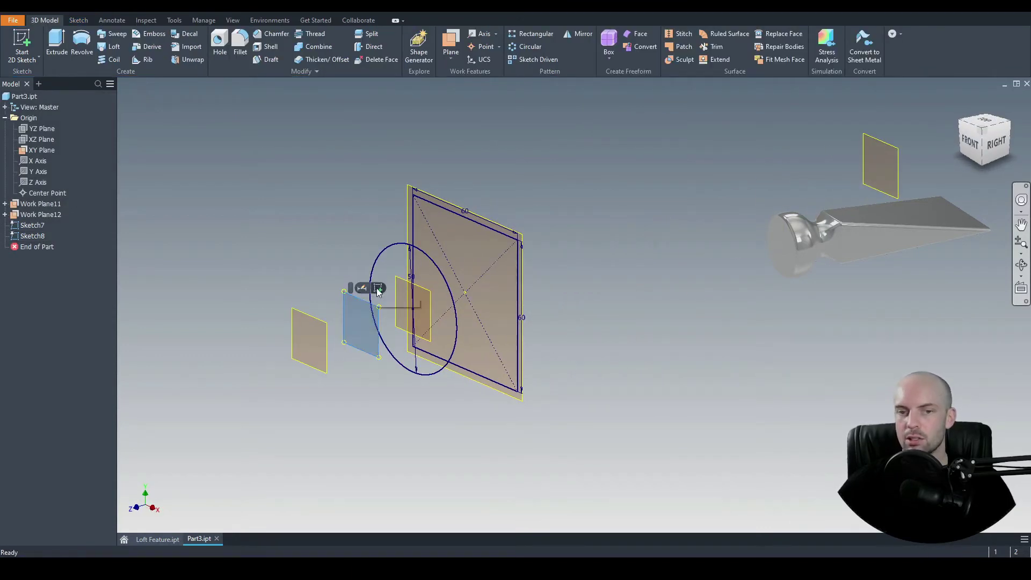
{"action": "left_click", "coordinate": [82, 41]}
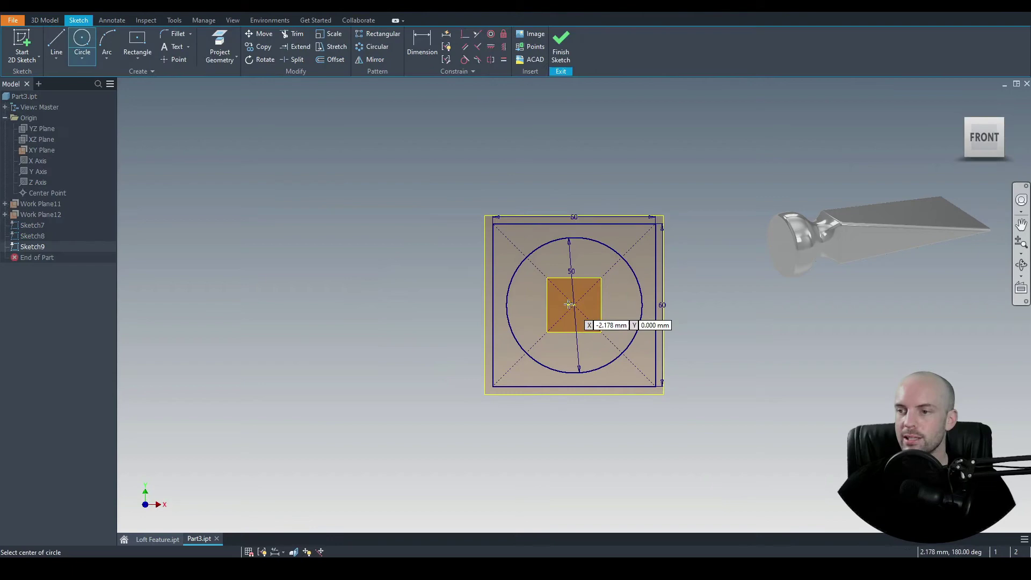
{"action": "left_click", "coordinate": [574, 305]}
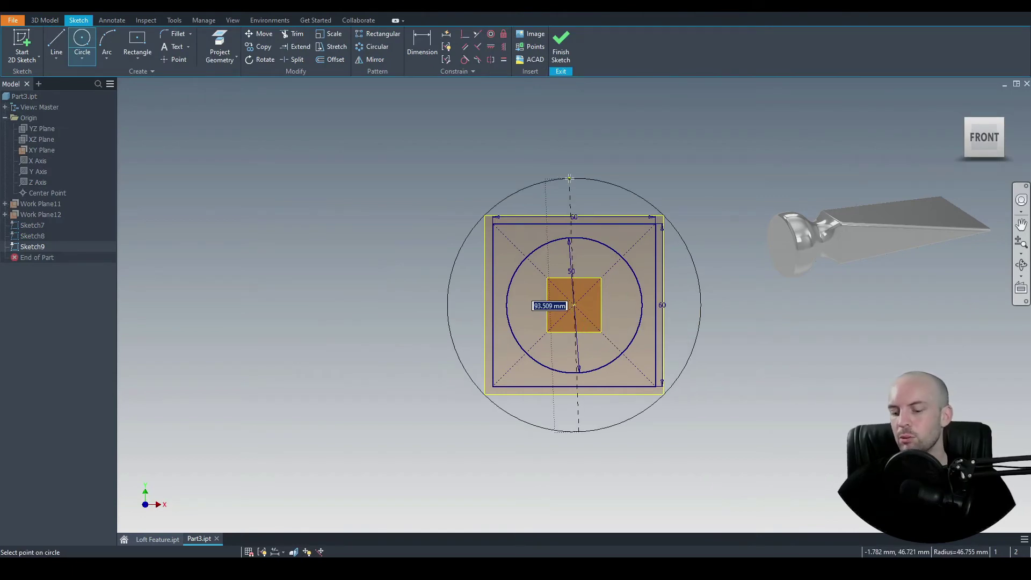
{"action": "type", "text": "85"}
{"action": "key", "text": "Return"}
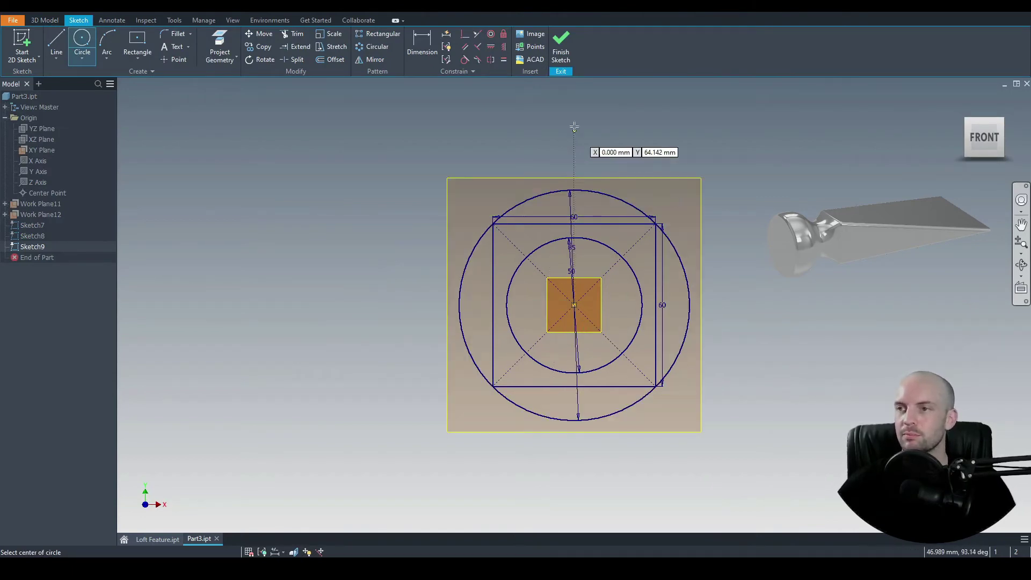
{"action": "left_click", "coordinate": [561, 46]}
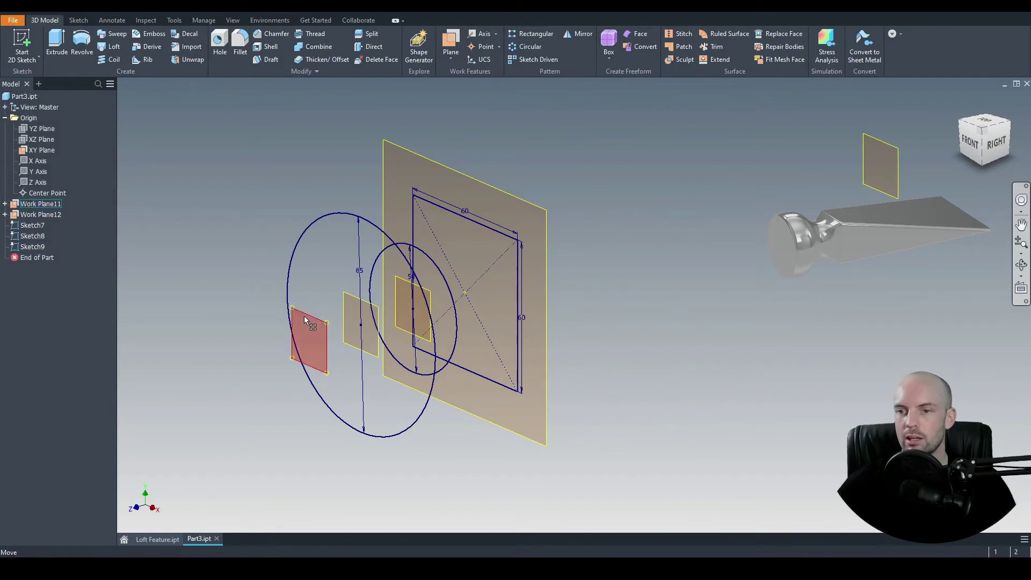
Create a sketch on the outermost offset plane, project the 85 mm circle onto it and finish the sketch.
{"action": "left_click", "coordinate": [300, 323]}
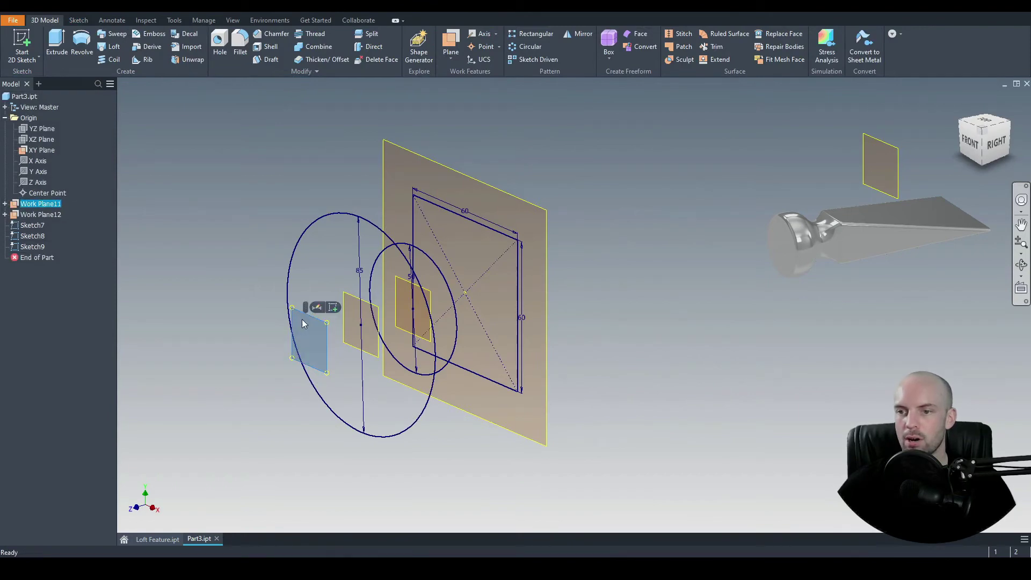
{"action": "left_click", "coordinate": [332, 307]}
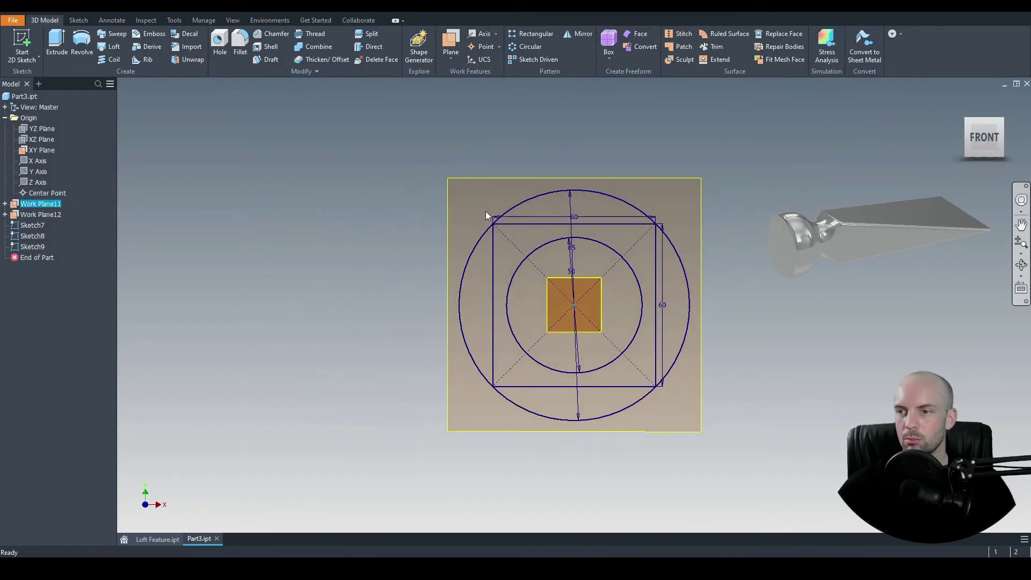
{"action": "left_click", "coordinate": [220, 48]}
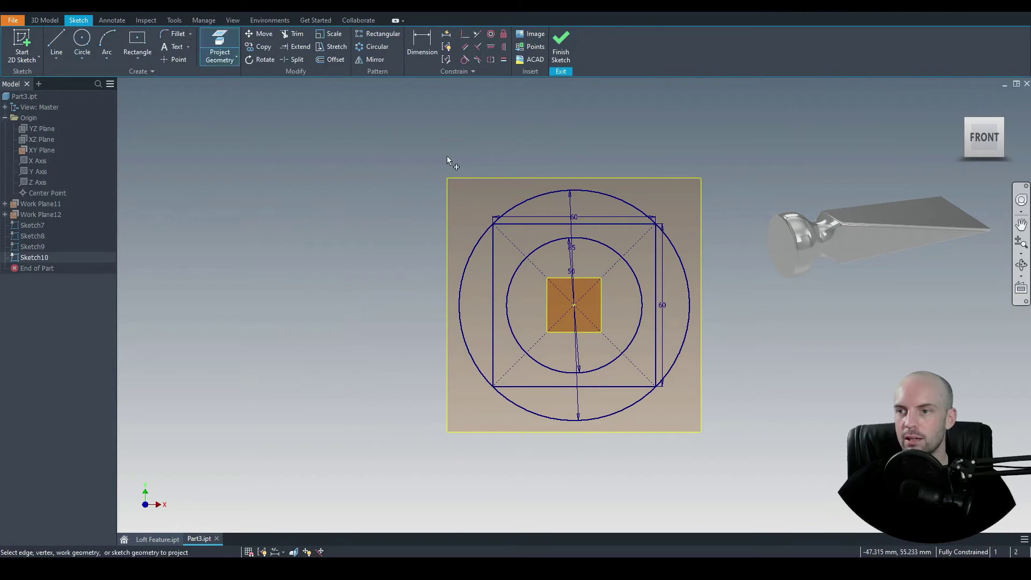
{"action": "left_click", "coordinate": [533, 198]}
{"action": "left_click", "coordinate": [559, 54]}
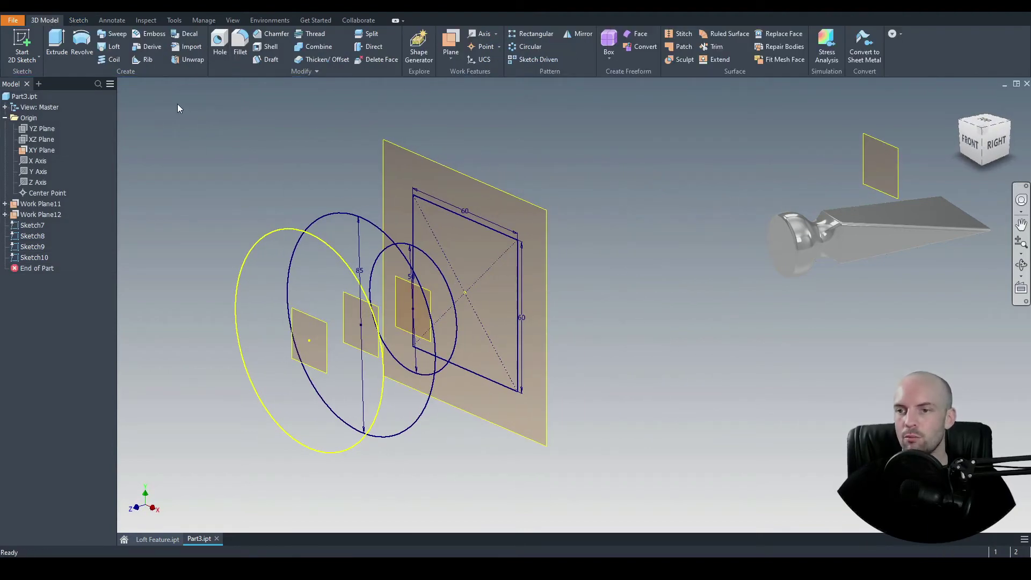
Hide the XY Plane and the three offset work planes on the circle-profile side.
{"action": "mouse_move", "coordinate": [178, 103]}
{"action": "left_mouse_down"}
{"action": "mouse_move", "coordinate": [553, 394]}
{"action": "mouse_move", "coordinate": [637, 494]}
{"action": "mouse_move", "coordinate": [295, 191]}
{"action": "left_mouse_up"}
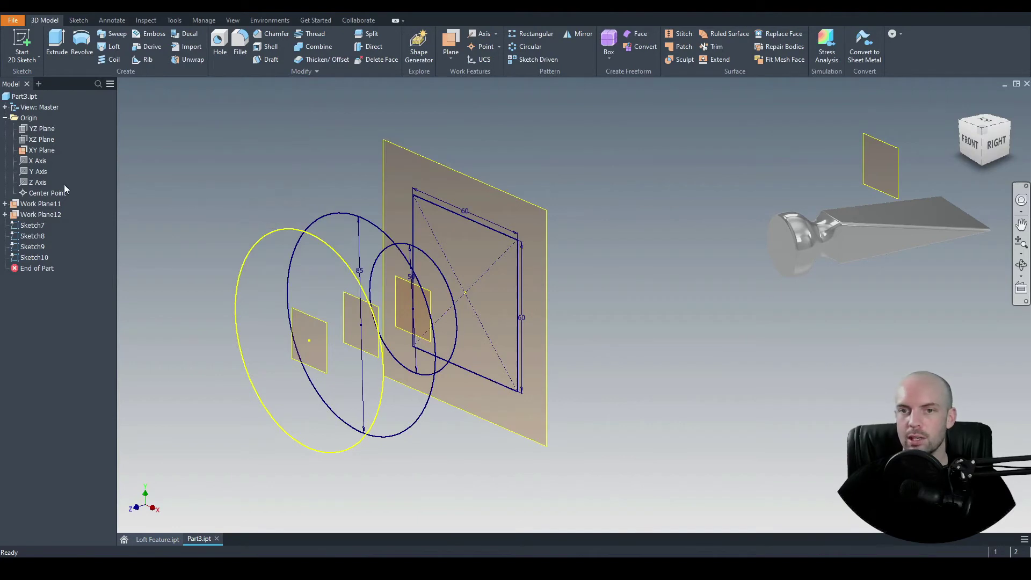
{"action": "right_click", "coordinate": [37, 152]}
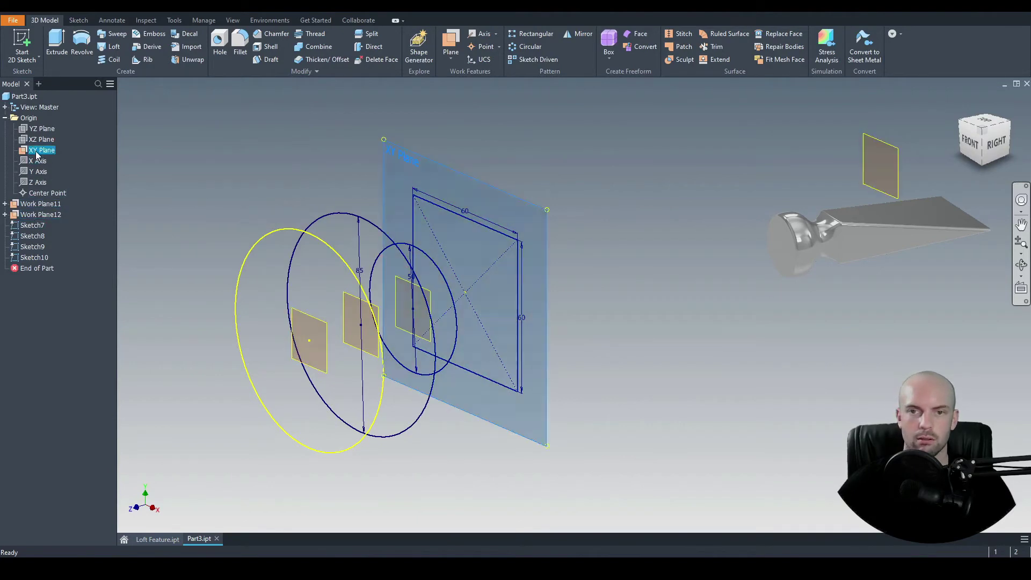
{"action": "key", "text": "Escape"}
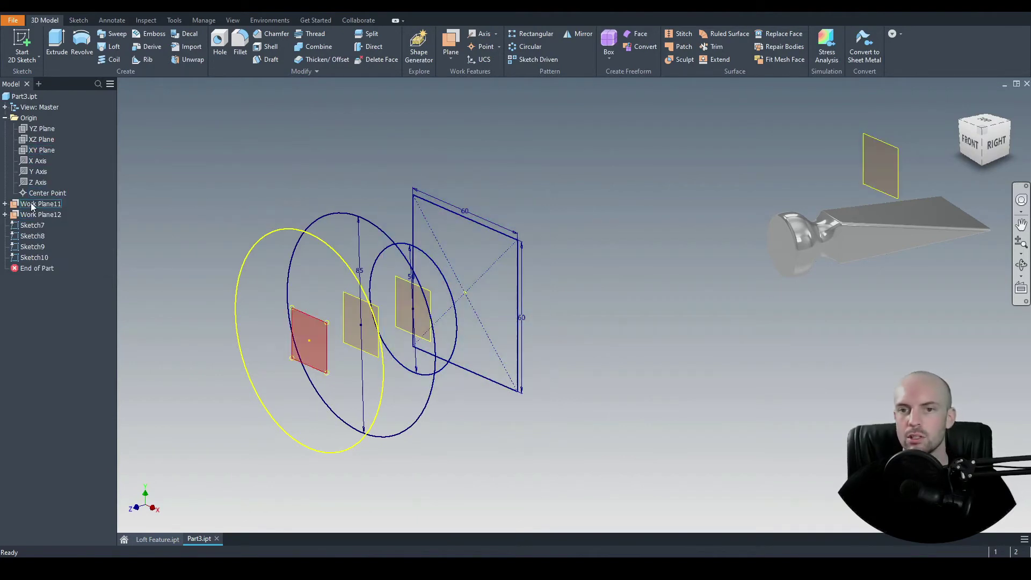
{"action": "right_click", "coordinate": [27, 215]}
{"action": "left_click", "coordinate": [56, 315]}
{"action": "left_click", "coordinate": [5, 215]}
{"action": "left_click", "coordinate": [5, 204]}
{"action": "right_click", "coordinate": [47, 215]}
{"action": "left_click", "coordinate": [67, 314]}
{"action": "left_click", "coordinate": [13, 215]}
{"action": "right_click", "coordinate": [53, 226]}
{"action": "left_click", "coordinate": [74, 325]}
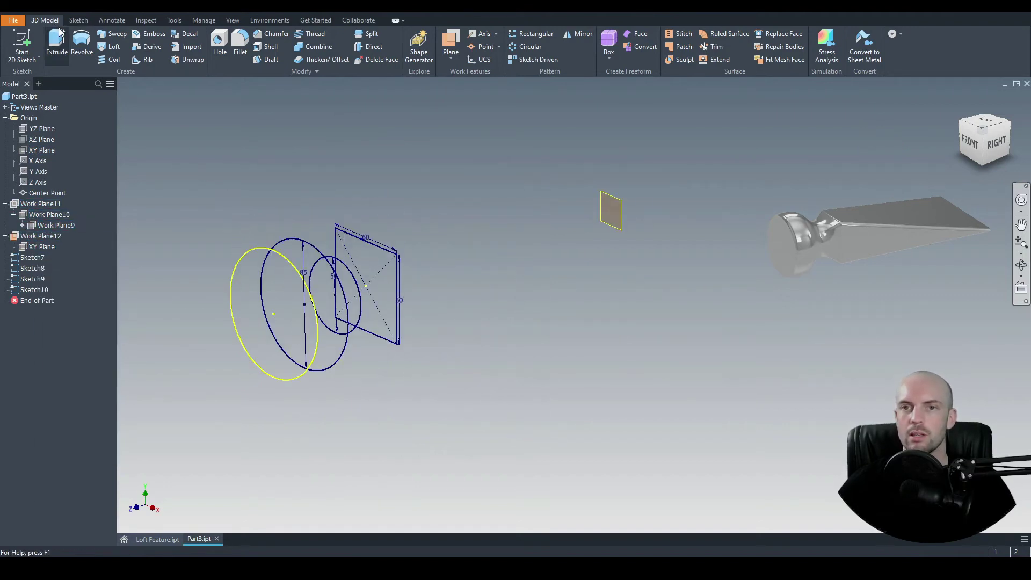
Loft a solid through the outermost projected circle, the 85 mm circle, the 50 mm circle and the 60 mm square, in that order.
{"action": "left_click", "coordinate": [114, 47]}
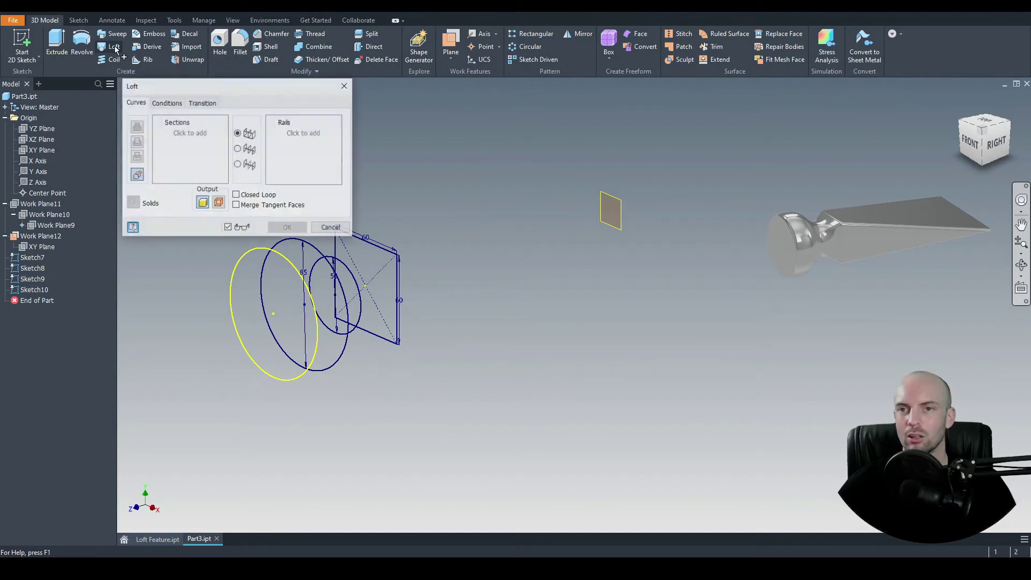
{"action": "left_click", "coordinate": [183, 134]}
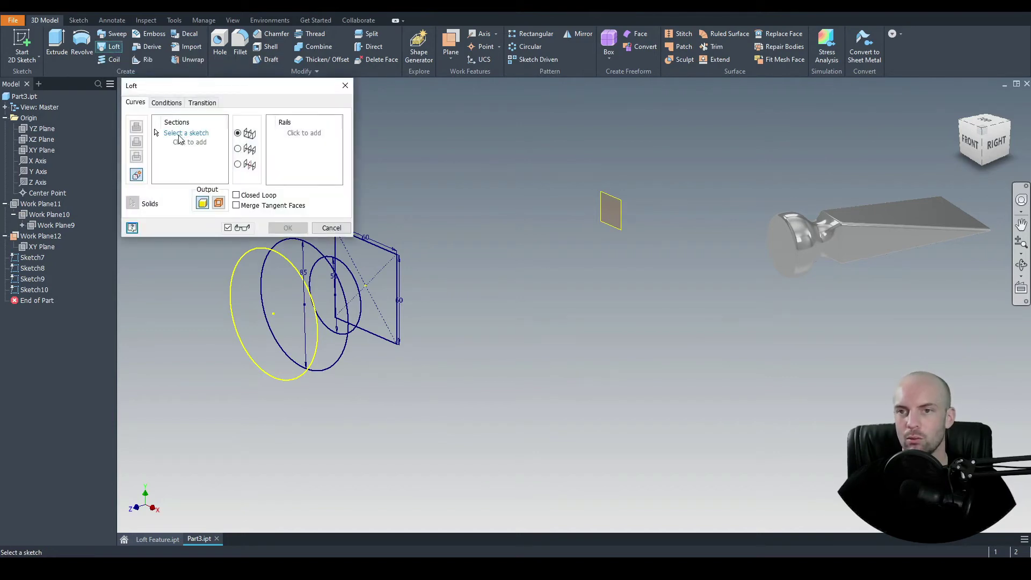
{"action": "left_click", "coordinate": [275, 281]}
{"action": "middle_click_drag", "start_coordinate": [274, 283], "coordinate": [308, 355]}
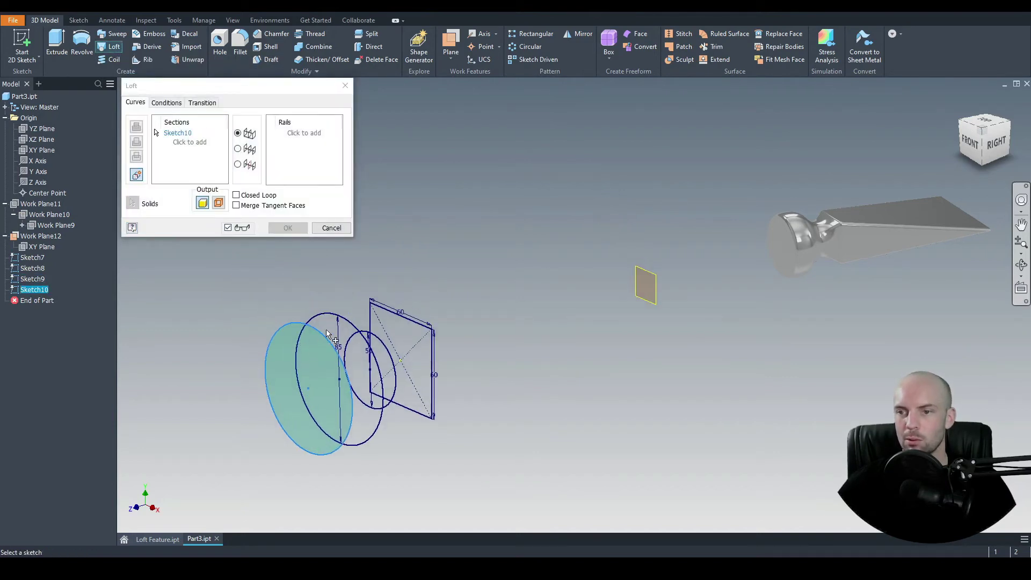
{"action": "left_click", "coordinate": [325, 318]}
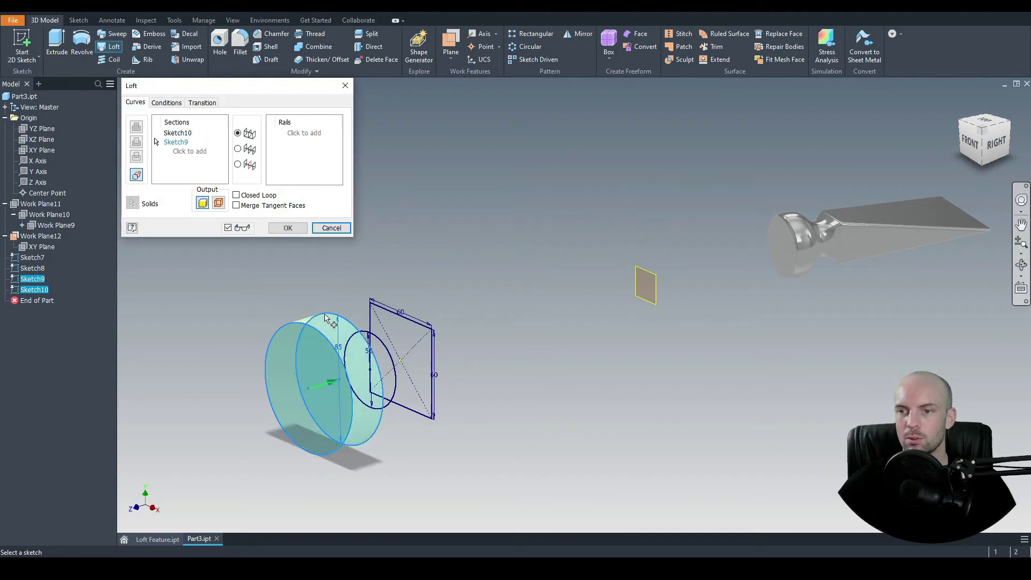
{"action": "left_click", "coordinate": [359, 333]}
{"action": "left_click", "coordinate": [394, 317]}
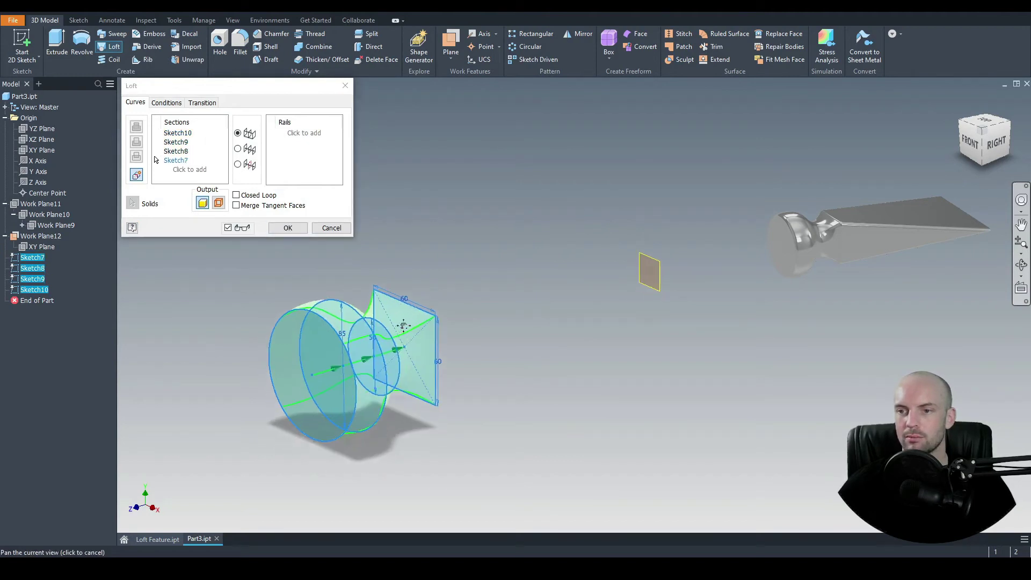
{"action": "left_click", "coordinate": [280, 231]}
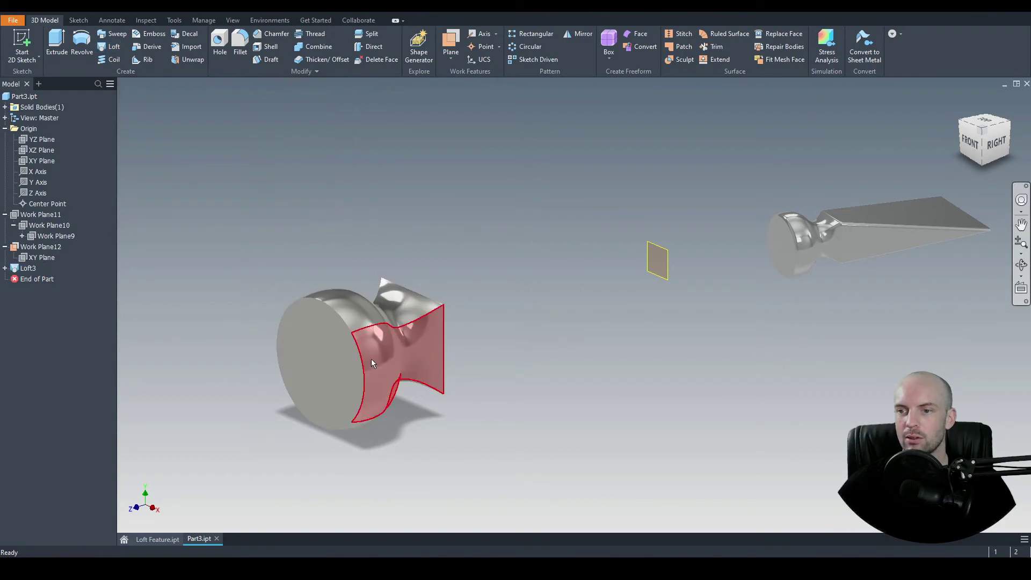
Sketch a 150 x 5 mm center rectangle at the origin on the -200 mm offset work plane.
{"action": "scroll", "coordinate": [373, 358], "scroll_direction": "up", "scroll_amount": 3}
{"action": "middle_click_drag", "start_coordinate": [387, 356], "coordinate": [428, 314]}
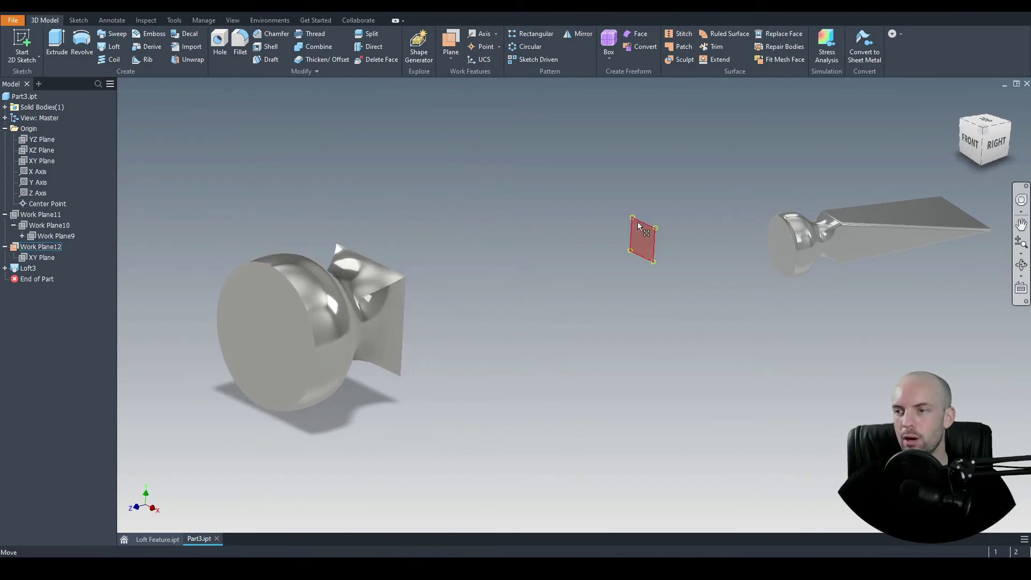
{"action": "left_click", "coordinate": [639, 225]}
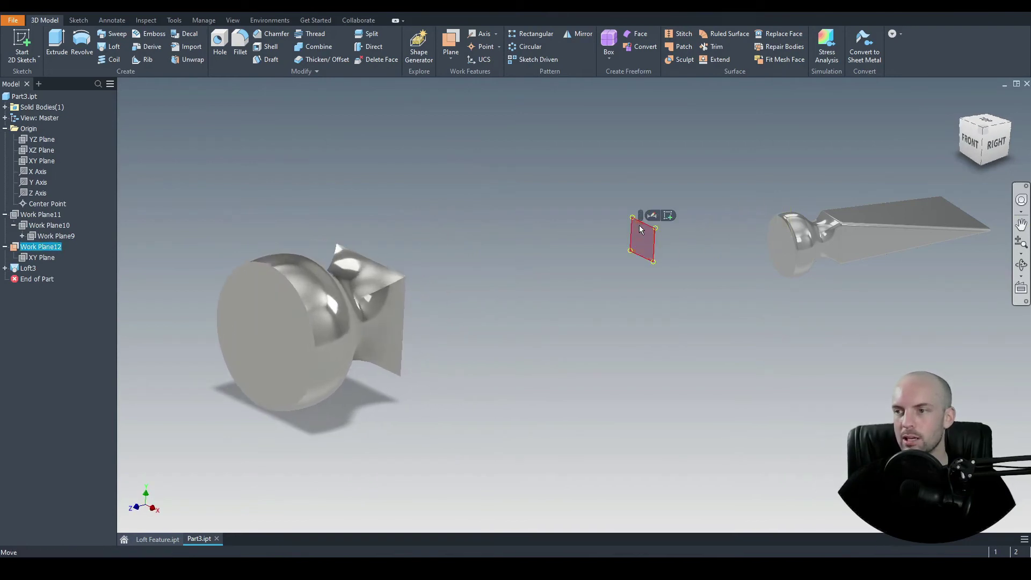
{"action": "key", "text": "s"}
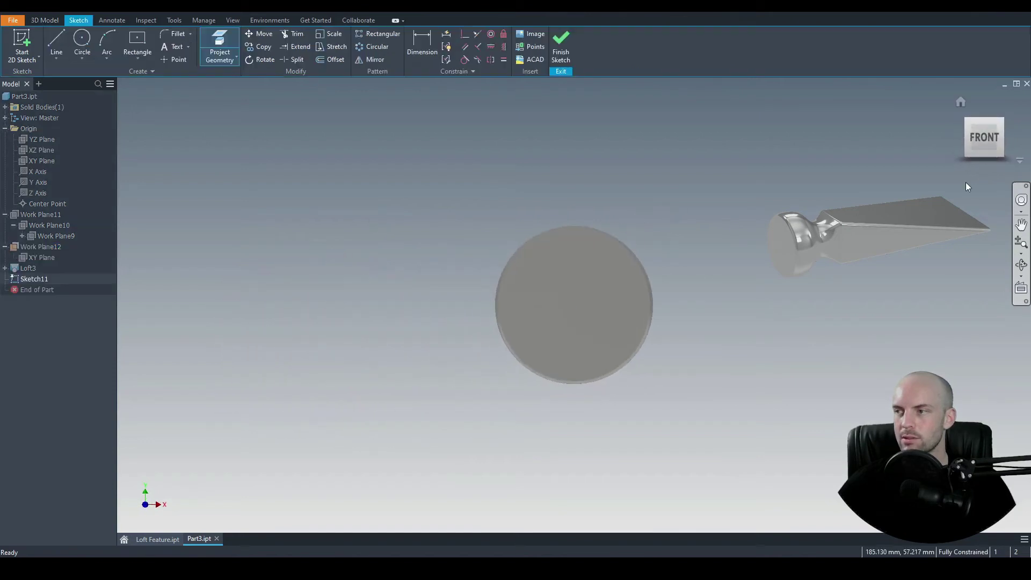
{"action": "left_click", "coordinate": [1013, 154]}
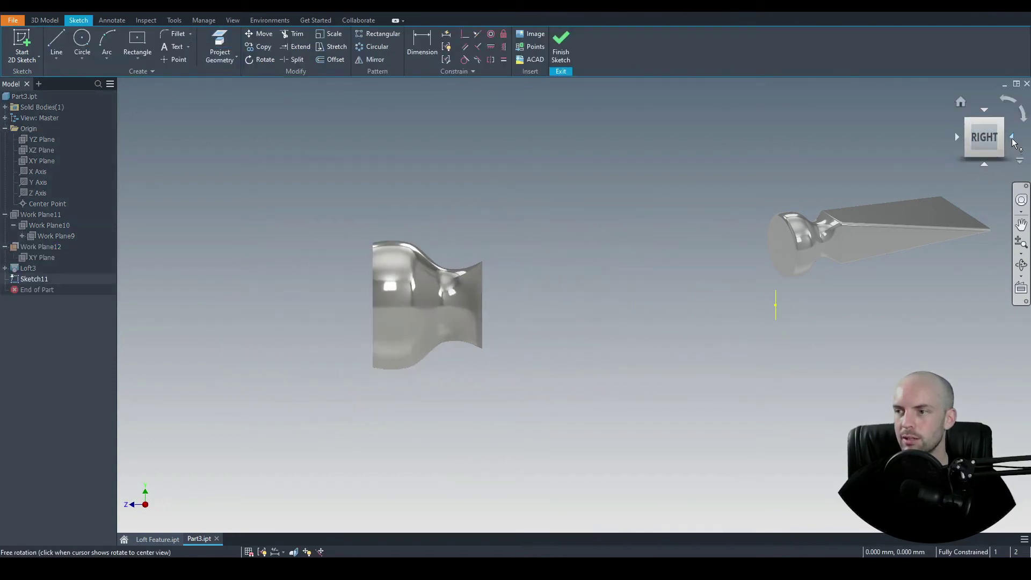
{"action": "left_click", "coordinate": [955, 132]}
{"action": "scroll", "coordinate": [584, 304], "scroll_direction": "up", "scroll_amount": 3}
{"action": "middle_click_drag", "start_coordinate": [584, 305], "coordinate": [431, 301]}
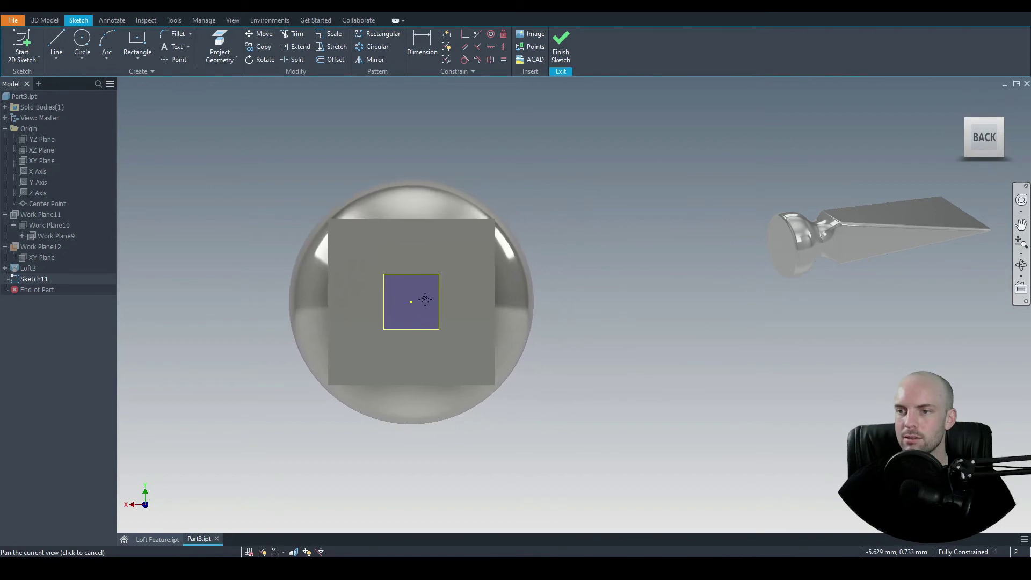
{"action": "left_click", "coordinate": [138, 43]}
{"action": "left_click", "coordinate": [411, 302]}
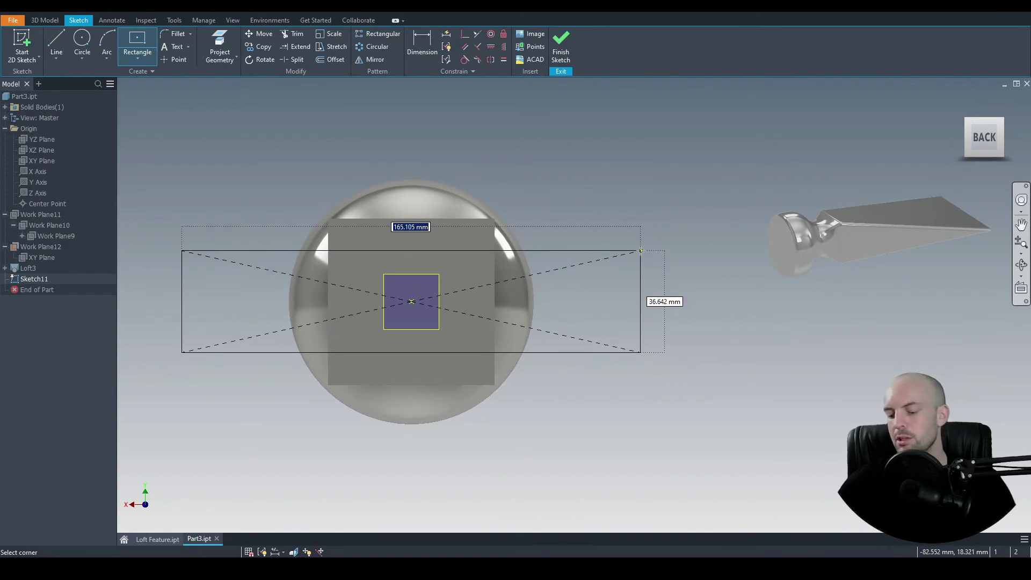
{"action": "type", "text": "150"}
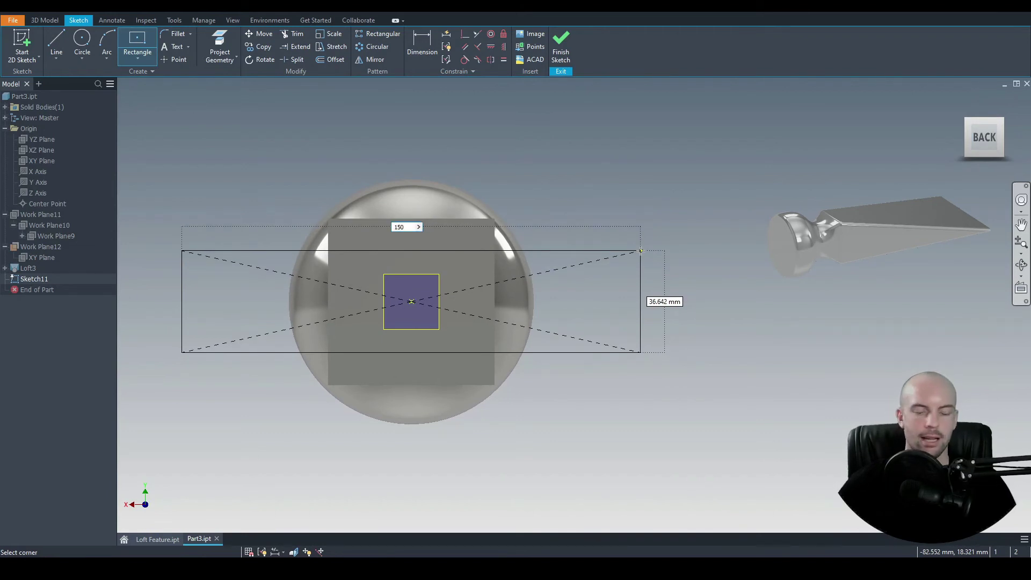
{"action": "key", "text": "Tab"}
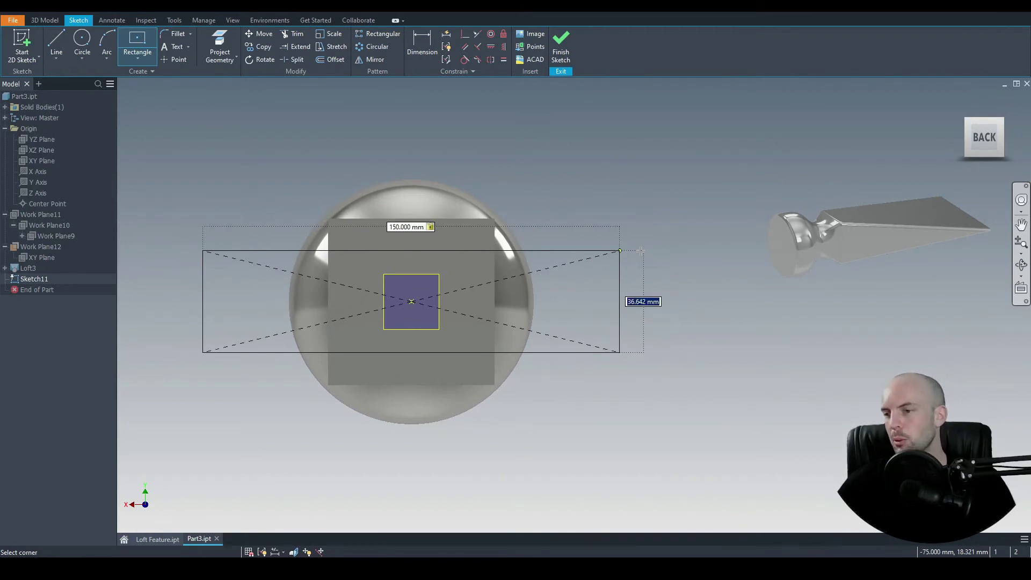
{"action": "type", "text": "5"}
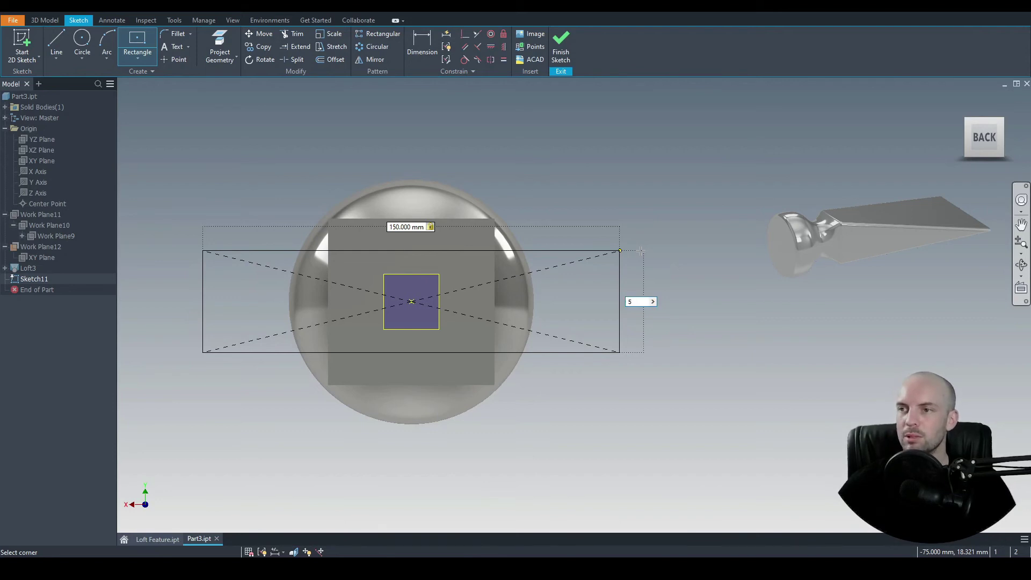
{"action": "key", "text": "Return"}
{"action": "right_click", "coordinate": [538, 143]}
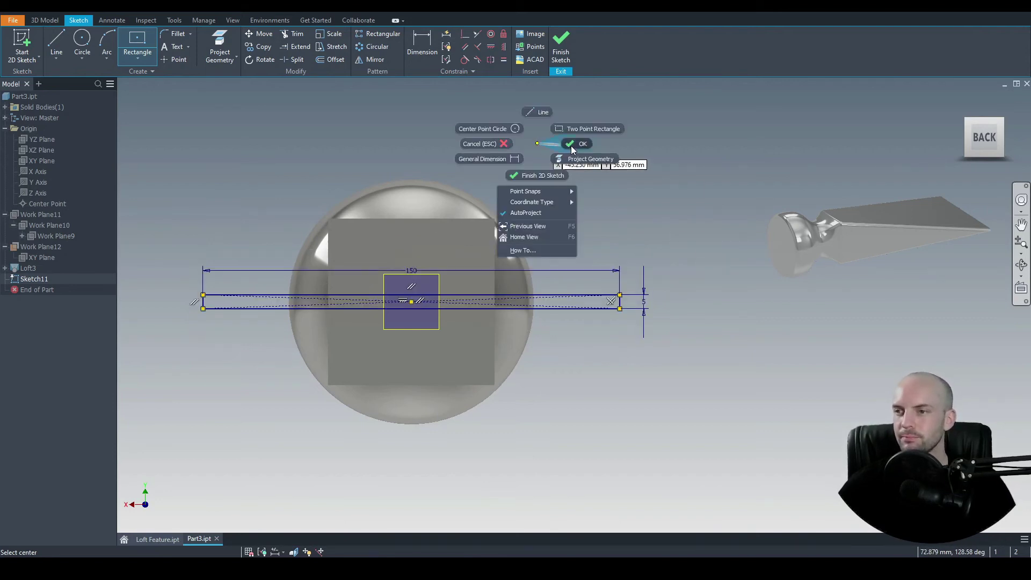
{"action": "left_click", "coordinate": [572, 146]}
Loft a solid from the 150 x 5 mm rectangle to the square end face of the hammer head and hide the rectangle's work plane.
{"action": "mouse_move", "coordinate": [294, 138]}
{"action": "middle_mouse_down", "text": "shift"}
{"action": "mouse_move", "coordinate": [517, 165]}
{"action": "mouse_move", "coordinate": [434, 151]}
{"action": "middle_mouse_up", "text": "shift"}
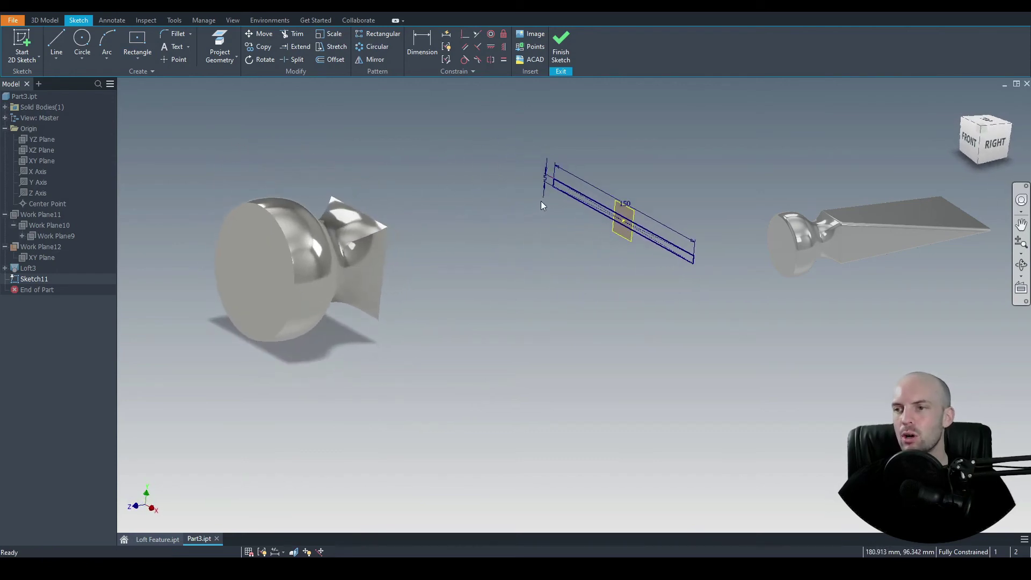
{"action": "middle_click_drag", "start_coordinate": [532, 208], "coordinate": [436, 206], "text": "shift"}
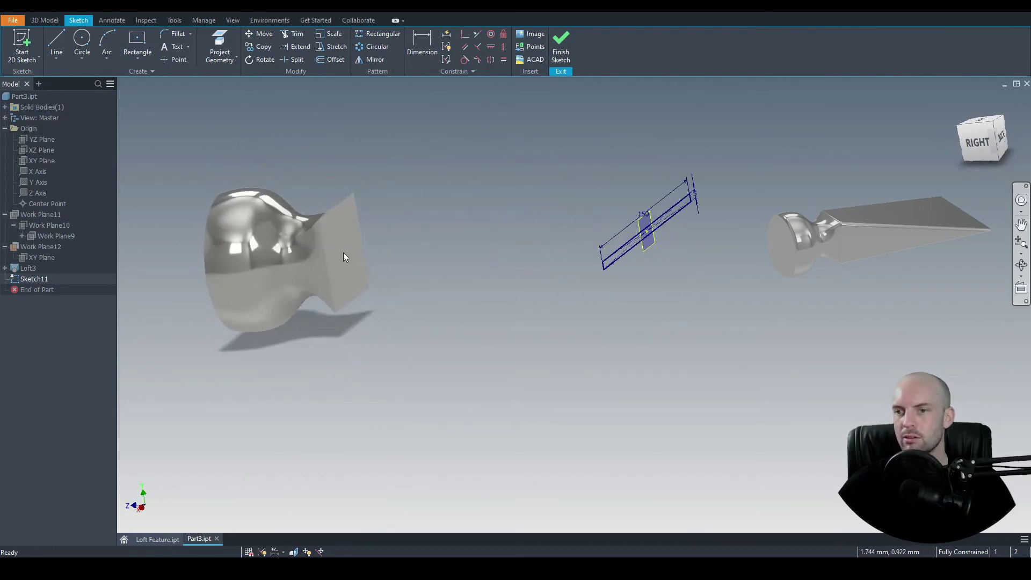
{"action": "left_click", "coordinate": [50, 20]}
{"action": "left_click", "coordinate": [114, 48]}
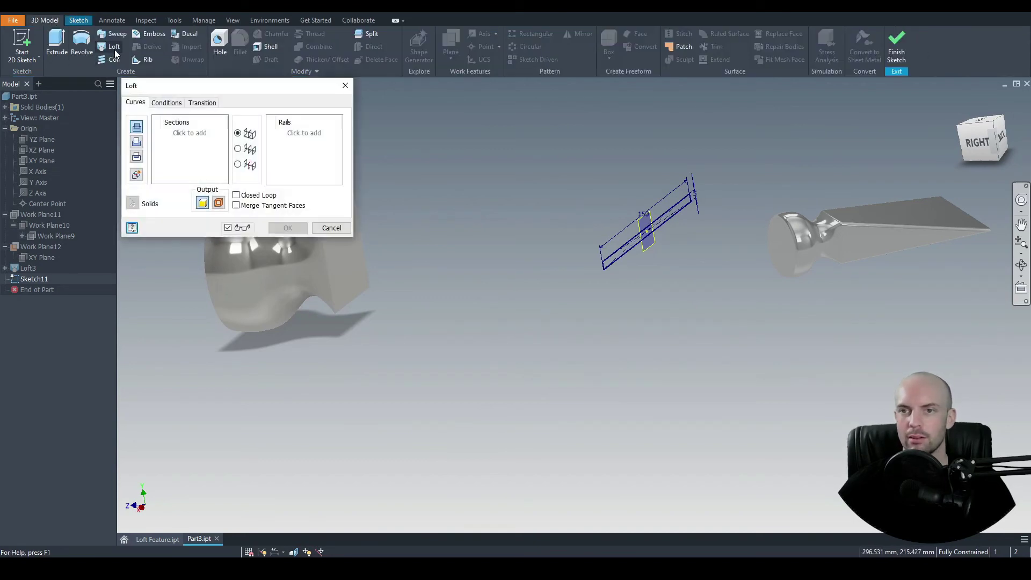
{"action": "mouse_move", "coordinate": [515, 221]}
{"action": "middle_mouse_down", "text": "shift"}
{"action": "mouse_move", "coordinate": [599, 214]}
{"action": "mouse_move", "coordinate": [507, 230]}
{"action": "mouse_move", "coordinate": [472, 196]}
{"action": "mouse_move", "coordinate": [462, 233]}
{"action": "middle_mouse_up", "text": "shift"}
{"action": "left_click", "coordinate": [601, 214]}
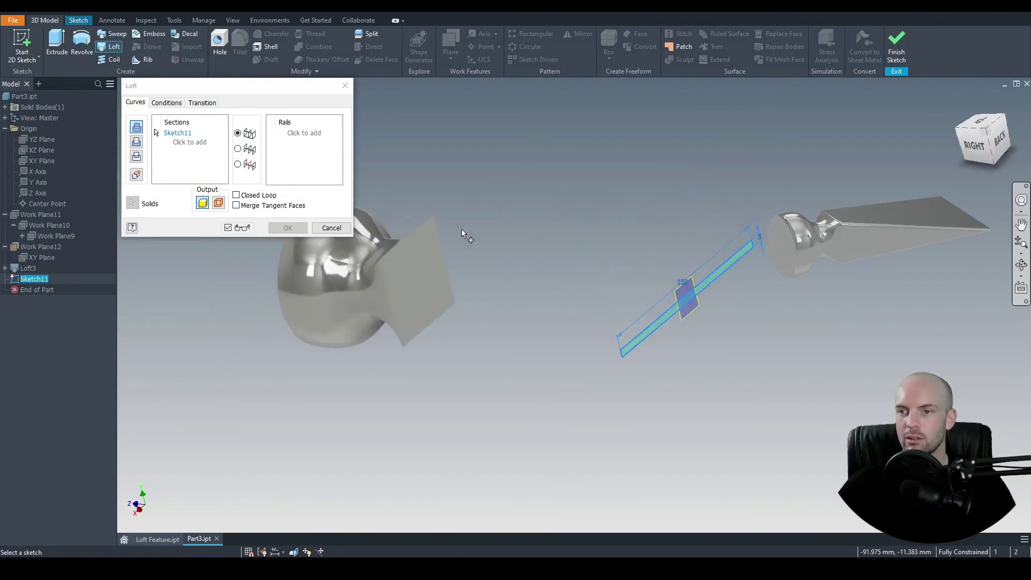
{"action": "left_click", "coordinate": [427, 229]}
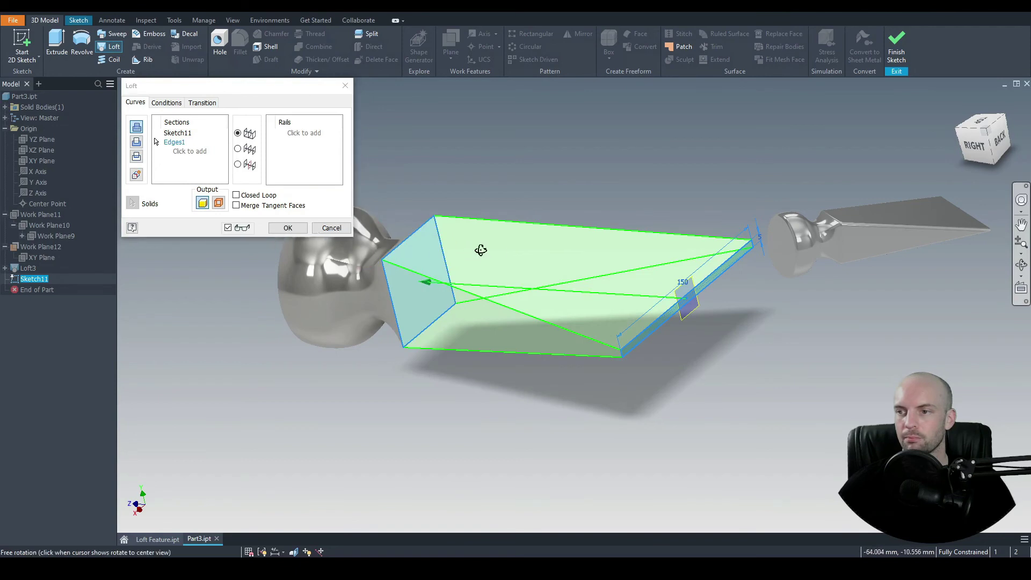
{"action": "mouse_move", "coordinate": [479, 248]}
{"action": "middle_mouse_down", "text": "shift"}
{"action": "mouse_move", "coordinate": [553, 230]}
{"action": "mouse_move", "coordinate": [583, 237]}
{"action": "mouse_move", "coordinate": [495, 272]}
{"action": "middle_mouse_up", "text": "shift"}
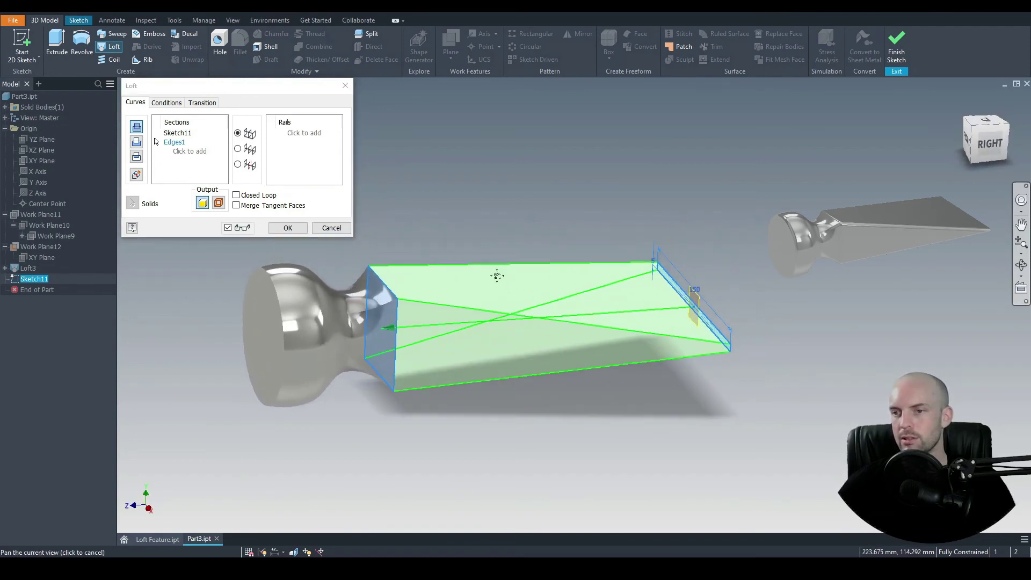
{"action": "left_click", "coordinate": [288, 228]}
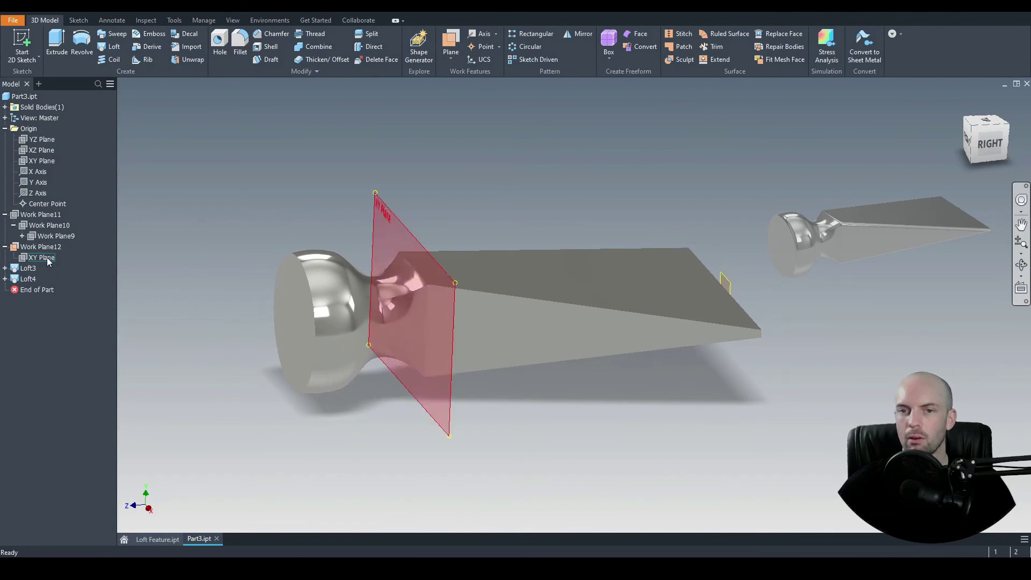
{"action": "right_click", "coordinate": [43, 247]}
{"action": "key", "text": "Escape"}
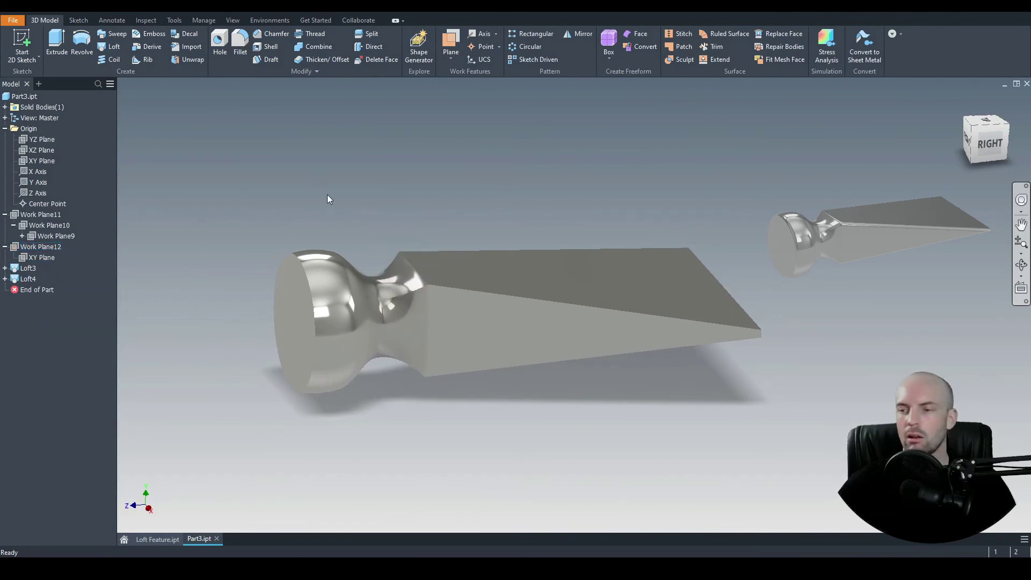
Fillet all the edges of the hammer head together with a constant 5 mm radius.
{"action": "middle_click_drag", "start_coordinate": [328, 195], "coordinate": [369, 194], "text": "shift"}
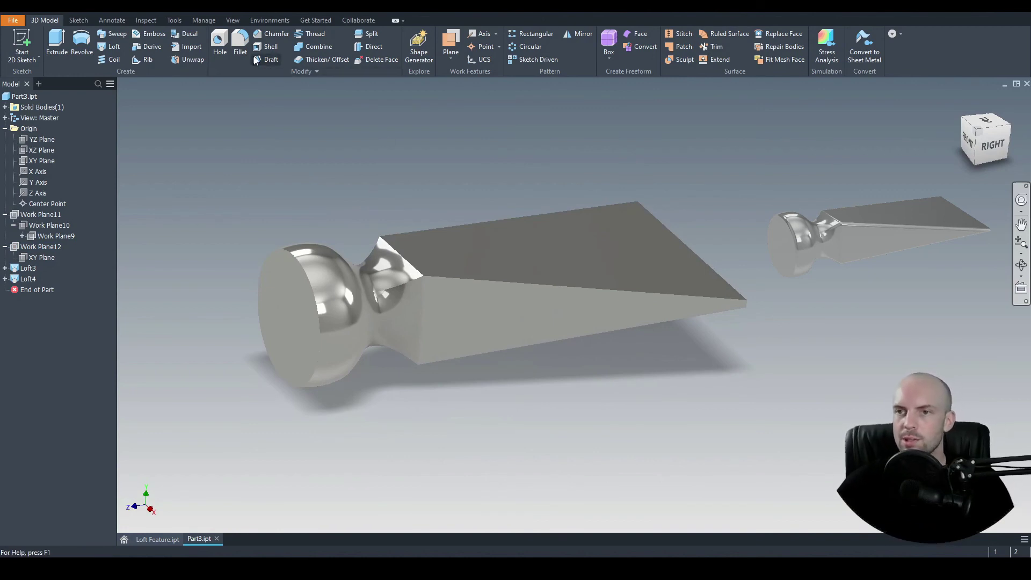
{"action": "left_click", "coordinate": [240, 43]}
{"action": "middle_click_drag", "start_coordinate": [354, 122], "coordinate": [401, 124]}
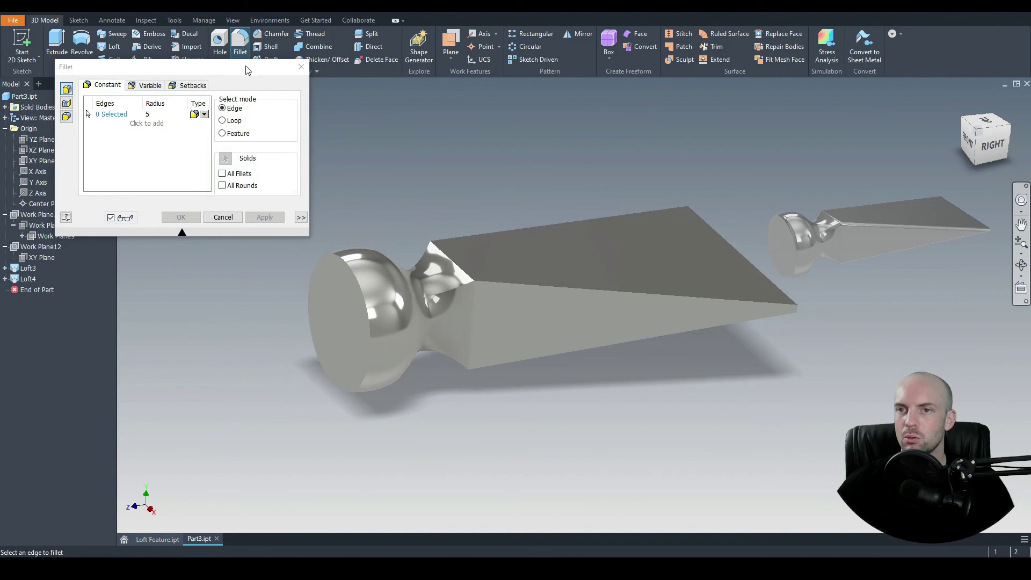
{"action": "left_click_drag", "start_coordinate": [246, 68], "coordinate": [215, 50]}
{"action": "left_click_drag", "start_coordinate": [548, 432], "coordinate": [290, 188]}
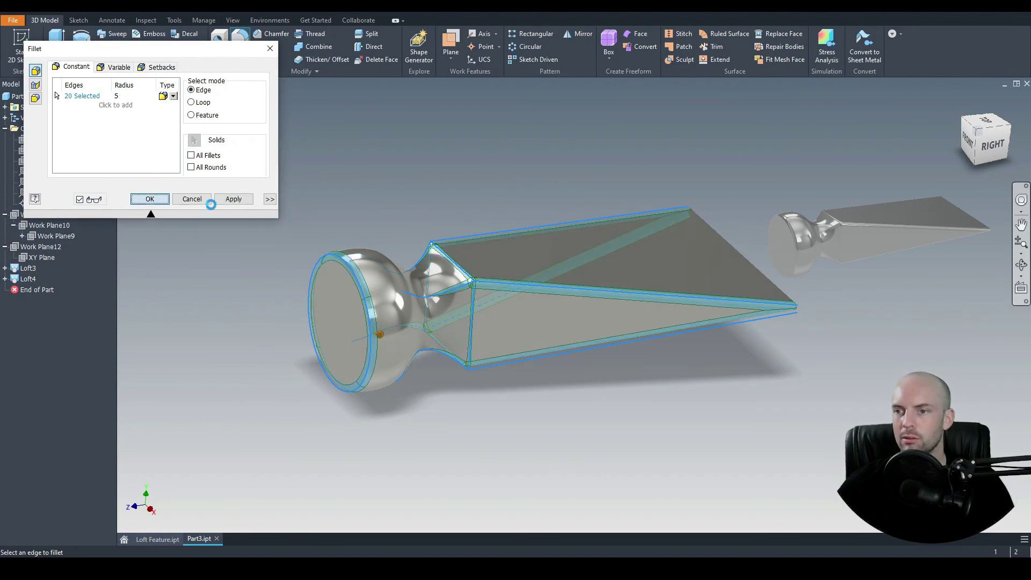
{"action": "left_click", "coordinate": [150, 199]}
{"action": "left_click", "coordinate": [961, 104]}
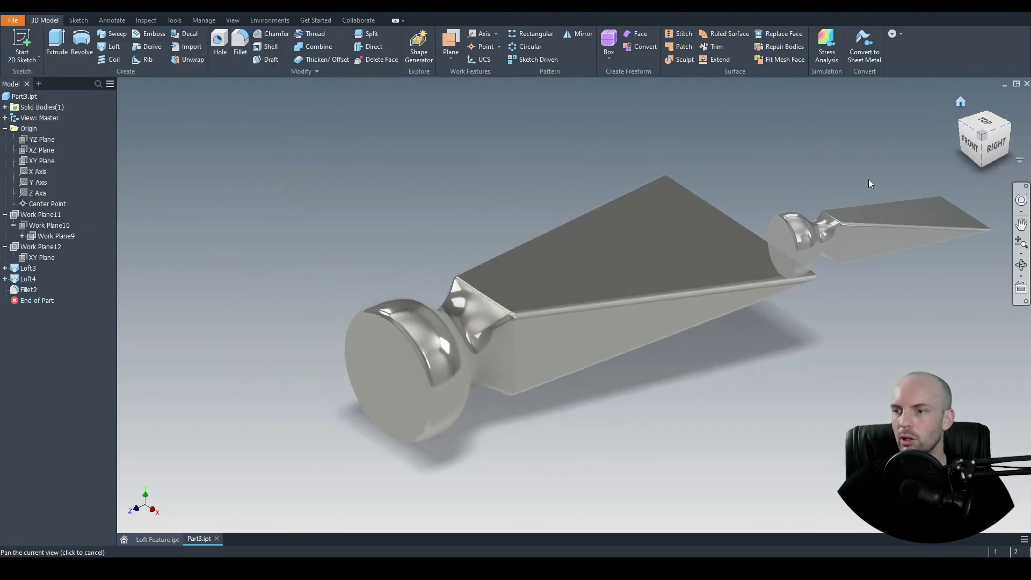
{"action": "middle_click_drag", "start_coordinate": [435, 274], "coordinate": [420, 279]}
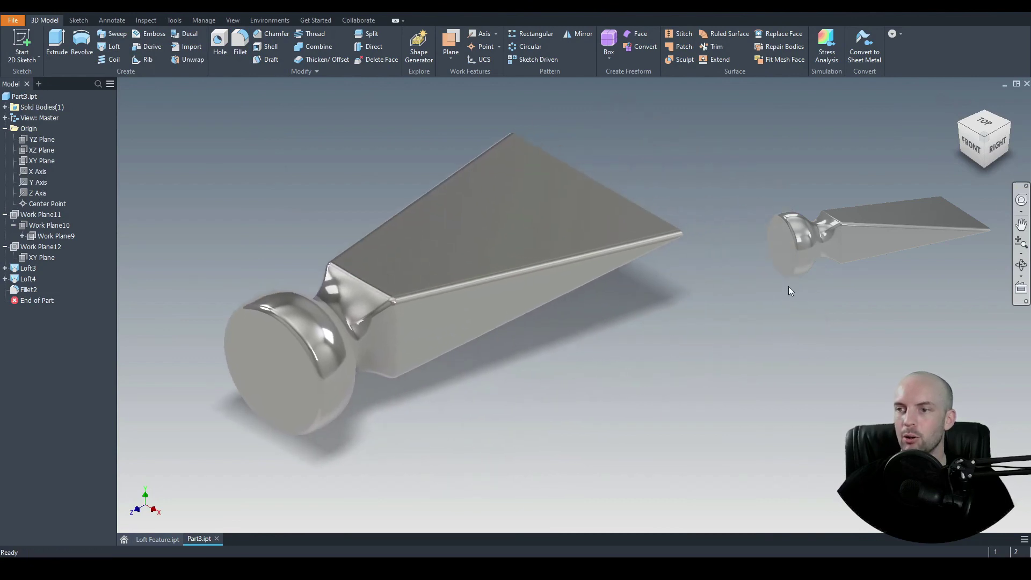